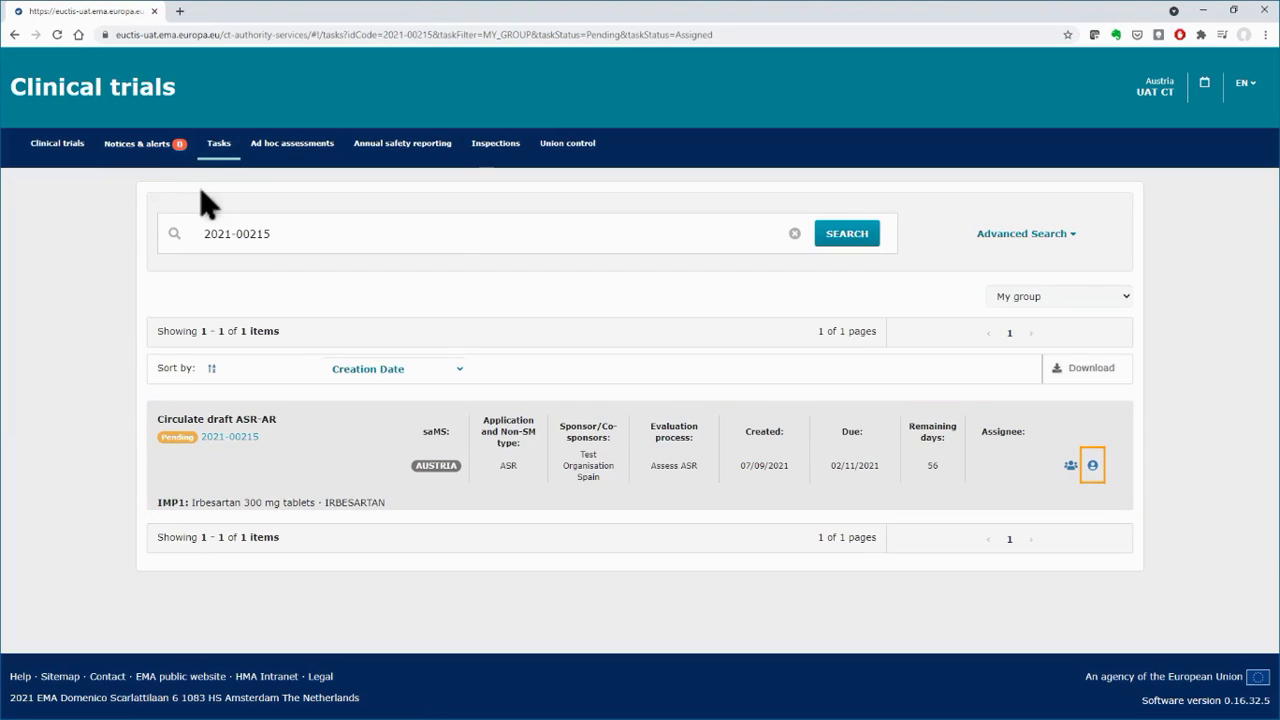
Step: Self-assign the pending Circulate draft ASR-AR task and confirm the assignment
{"action": "left_click", "coordinate": [1093, 466]}
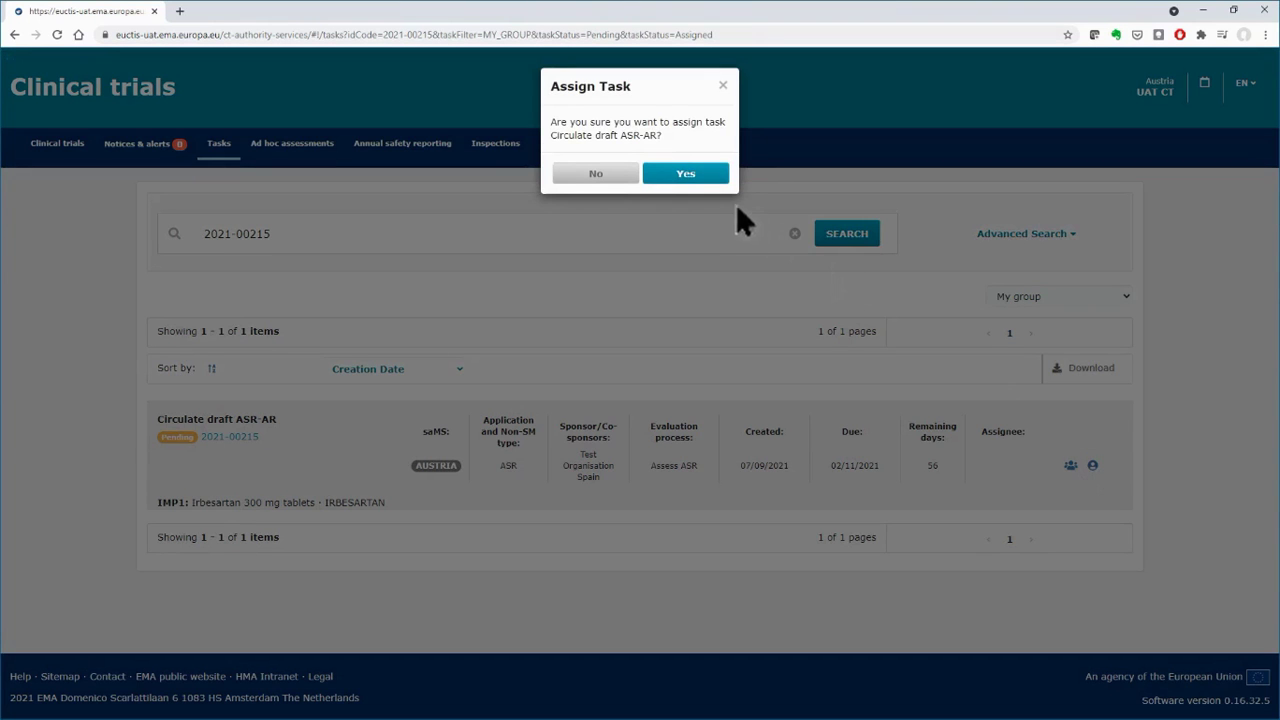
{"action": "left_click", "coordinate": [700, 180]}
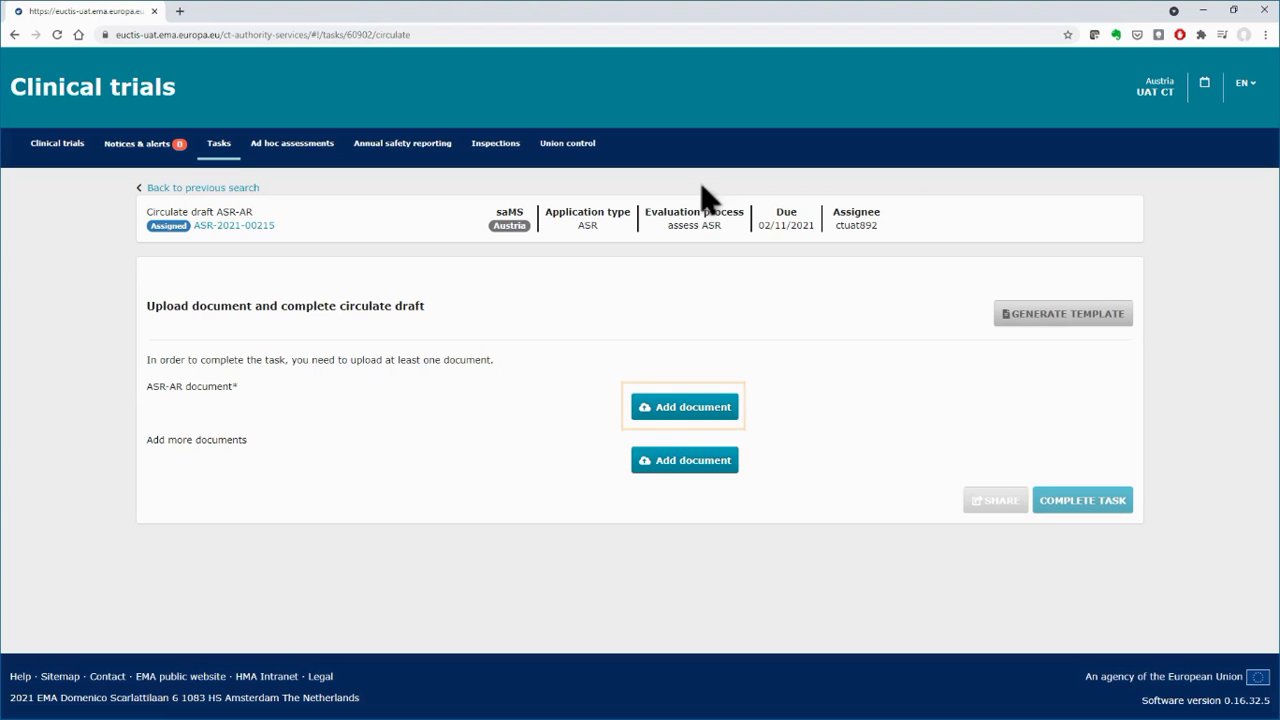
Step: Upload 1_MS_ASR-AR-draft as the ASR-AR document and 1b_MS_Supporting as an additional document, and share them with all MSCs
{"action": "left_click", "coordinate": [686, 410]}
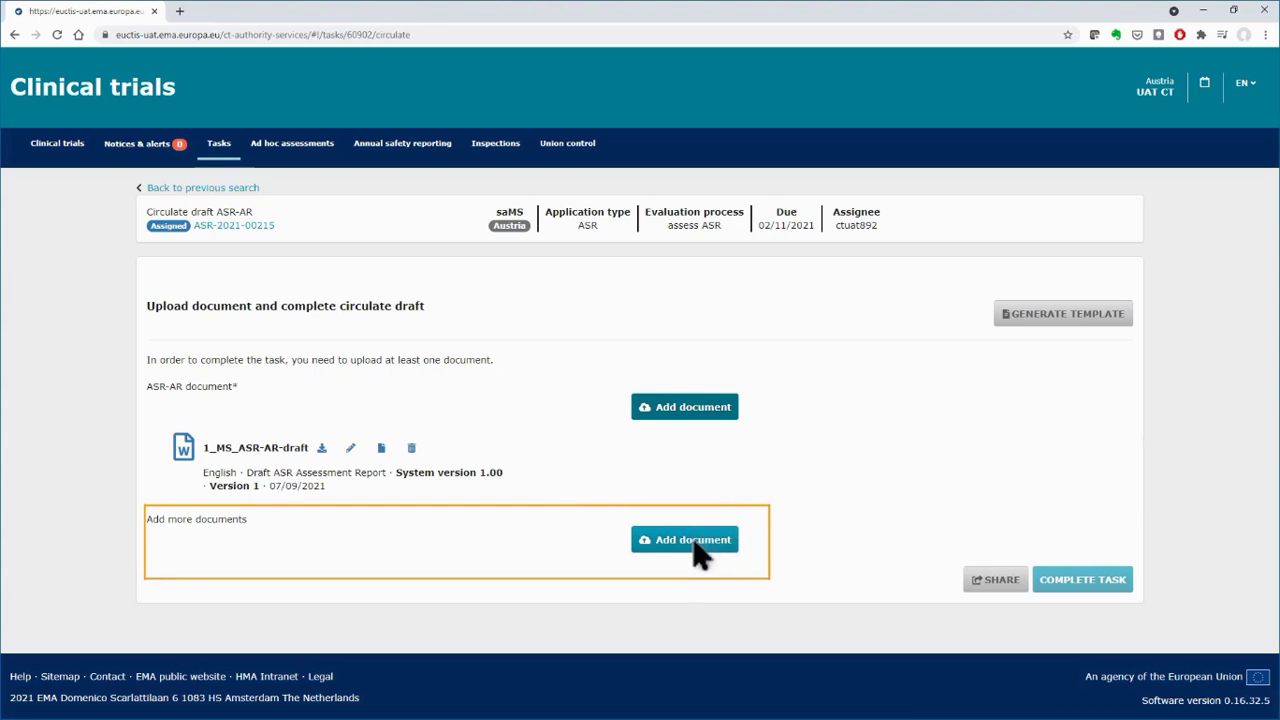
{"action": "left_click", "coordinate": [697, 548]}
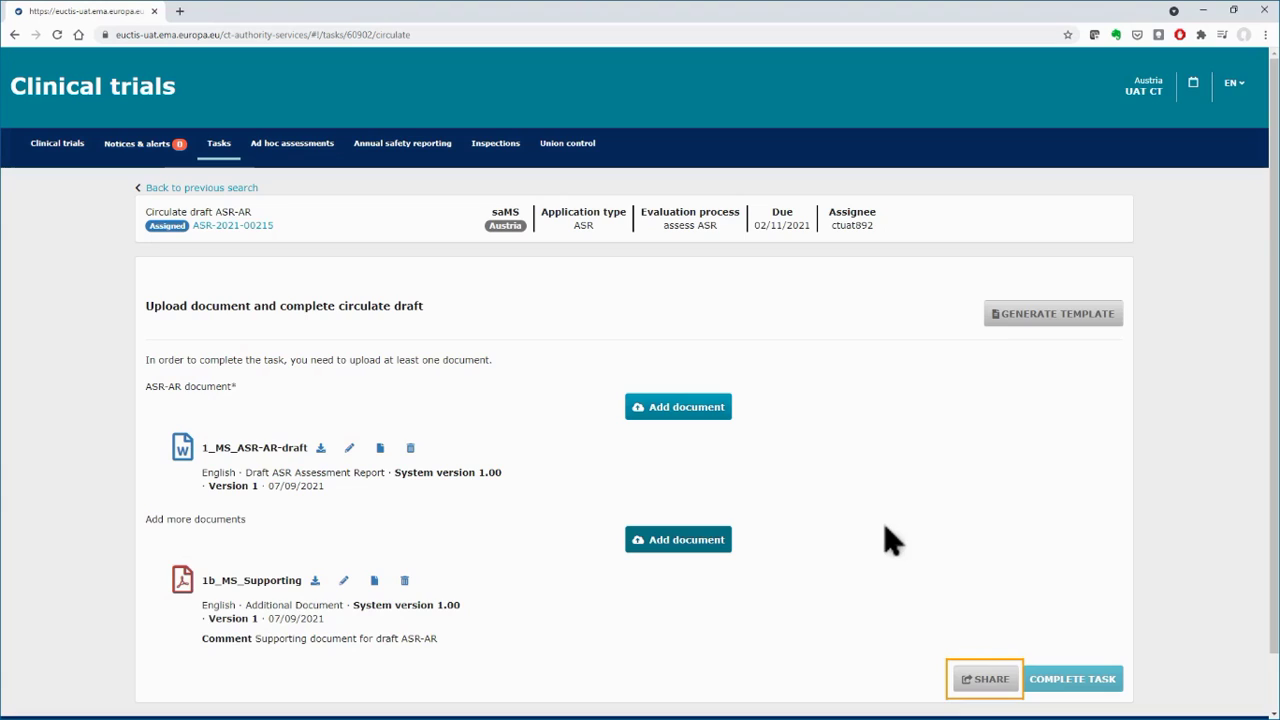
{"action": "left_click", "coordinate": [980, 690]}
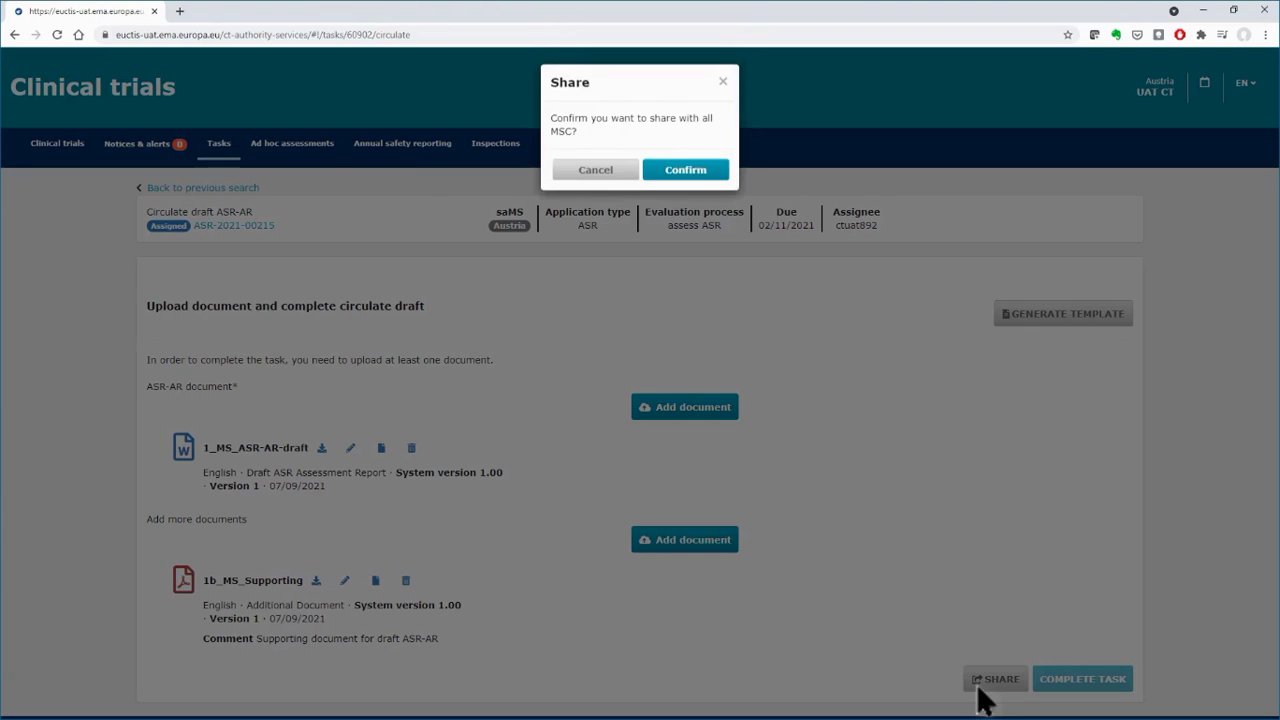
{"action": "left_click", "coordinate": [716, 176]}
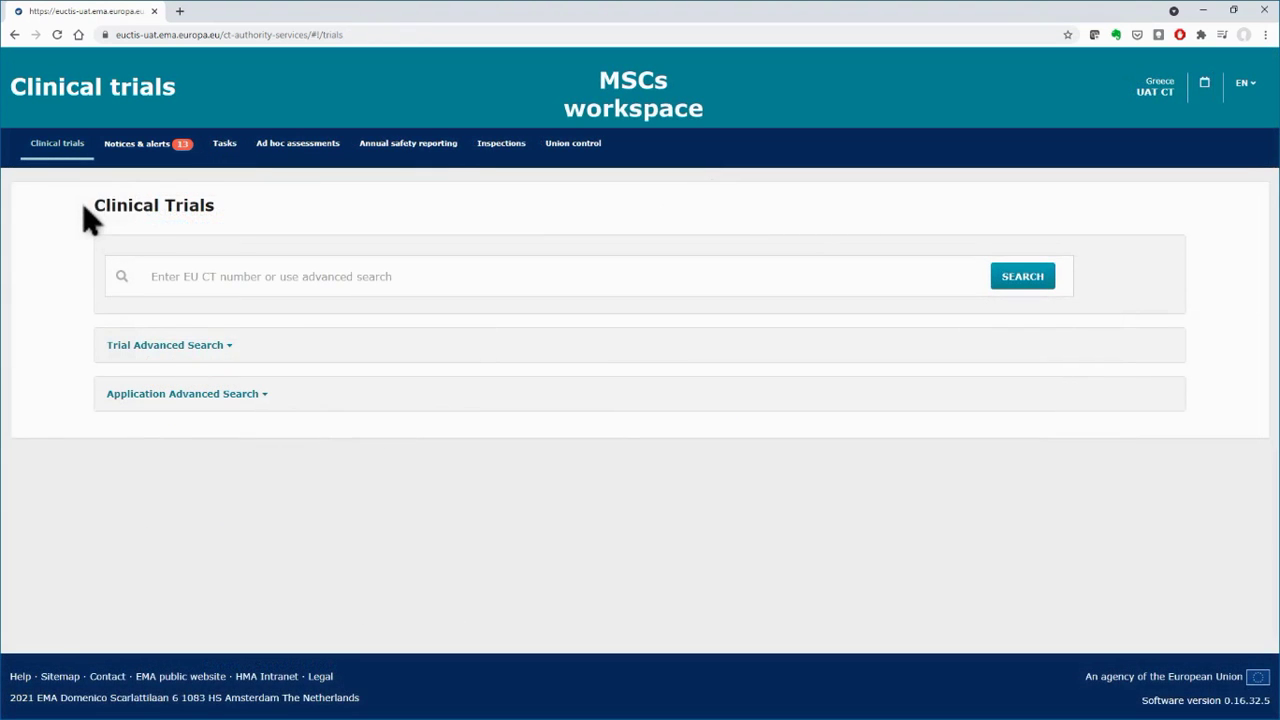
Step: In the Greece workspace, open the "ASR assessment report issued" notice and examine the assessment documents of its ASR
{"action": "left_click", "coordinate": [137, 160]}
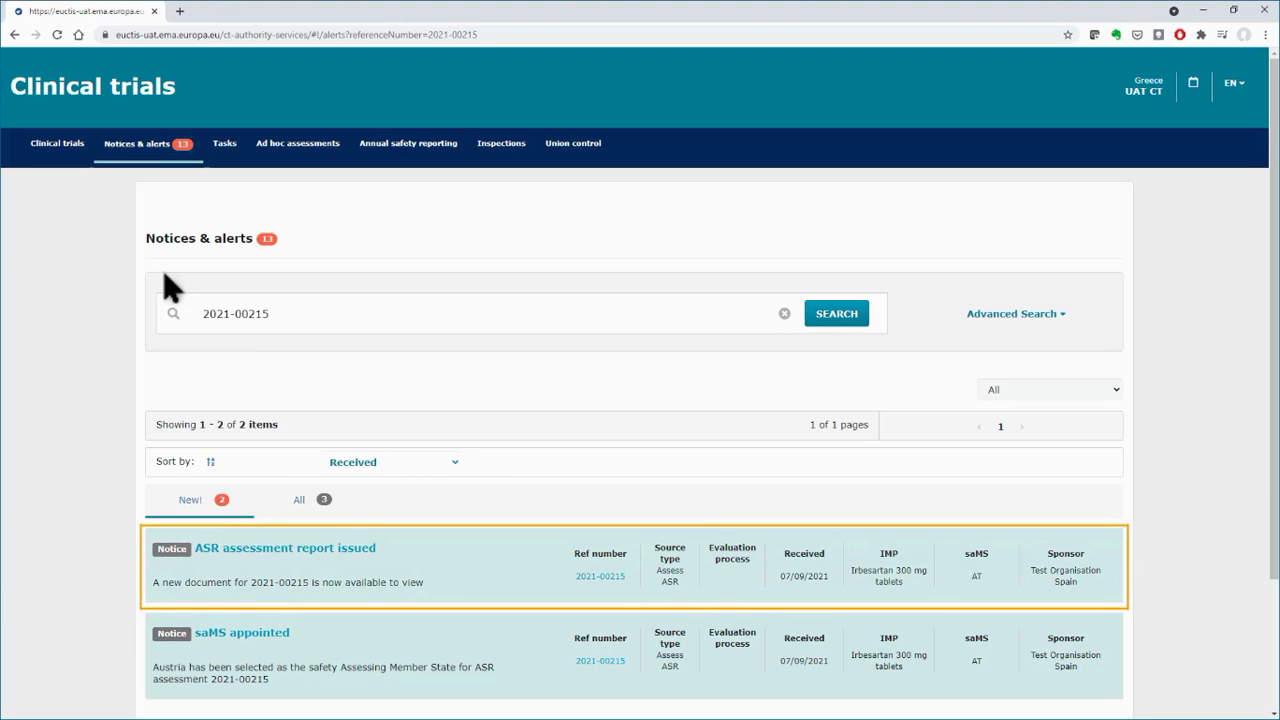
{"action": "left_click", "coordinate": [333, 548]}
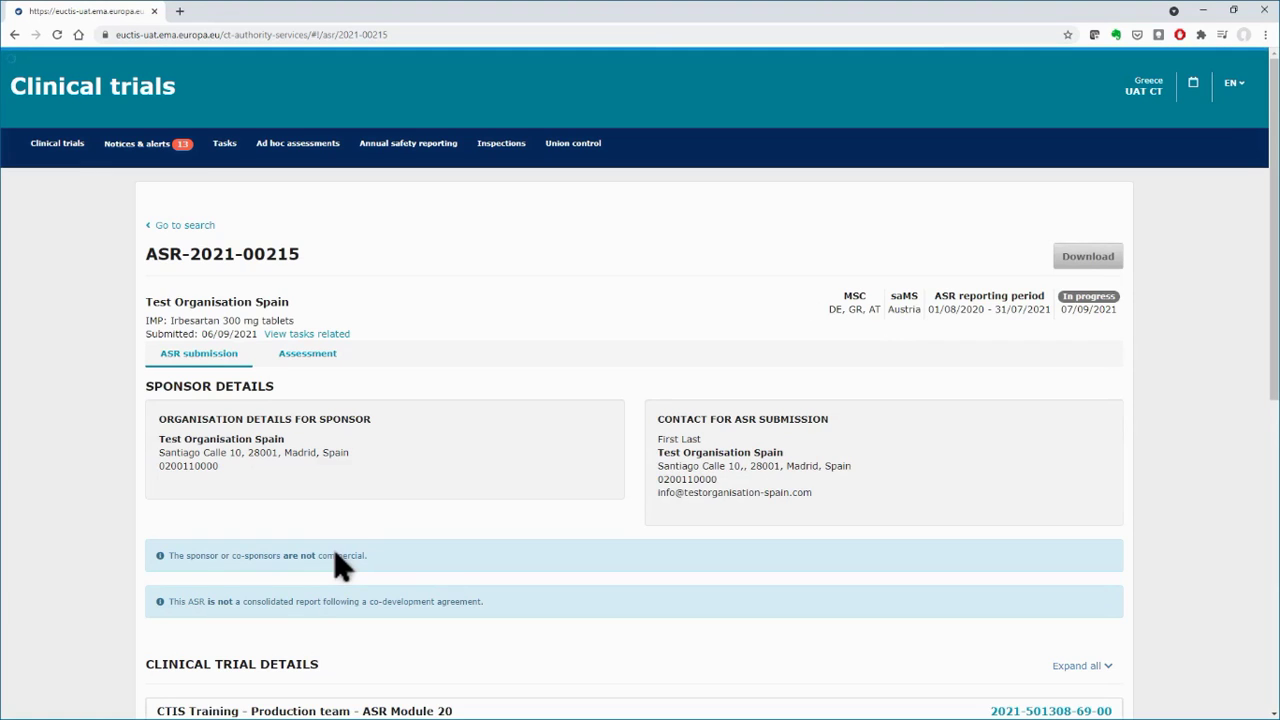
{"action": "left_click", "coordinate": [310, 355]}
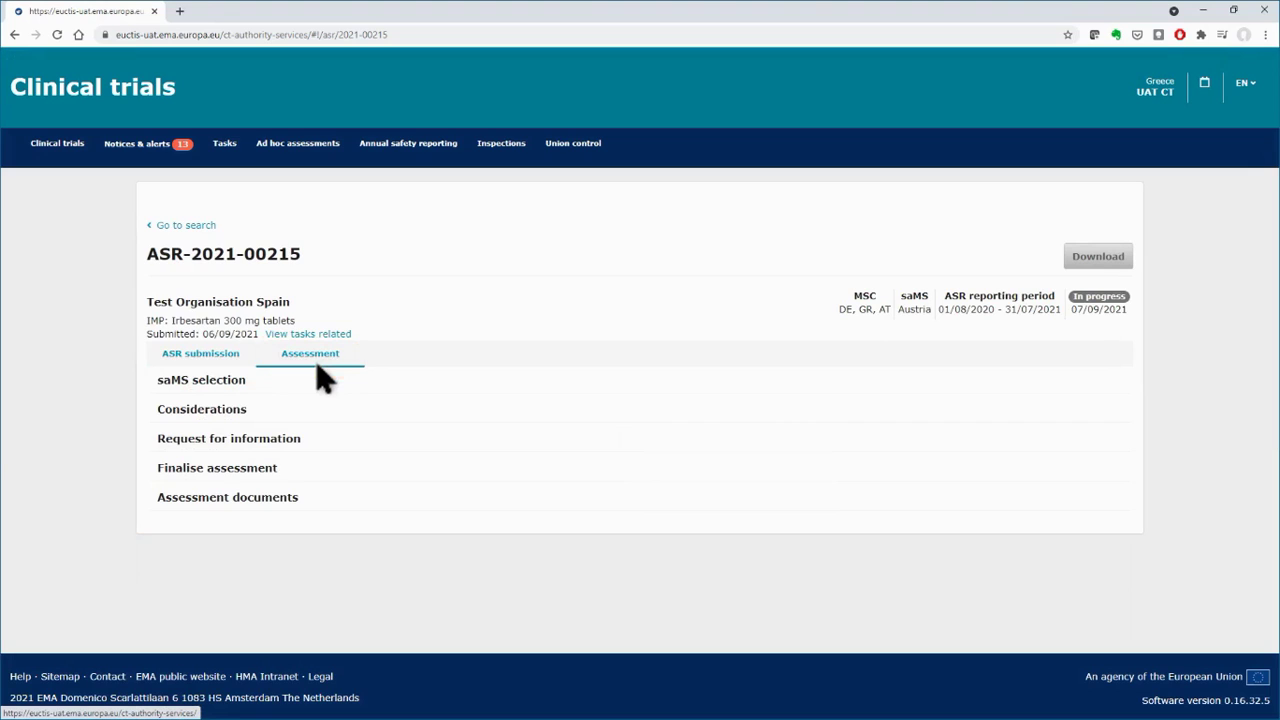
{"action": "left_click", "coordinate": [288, 512]}
{"action": "scroll", "coordinate": [289, 518], "scroll_direction": "down", "scroll_amount": 1}
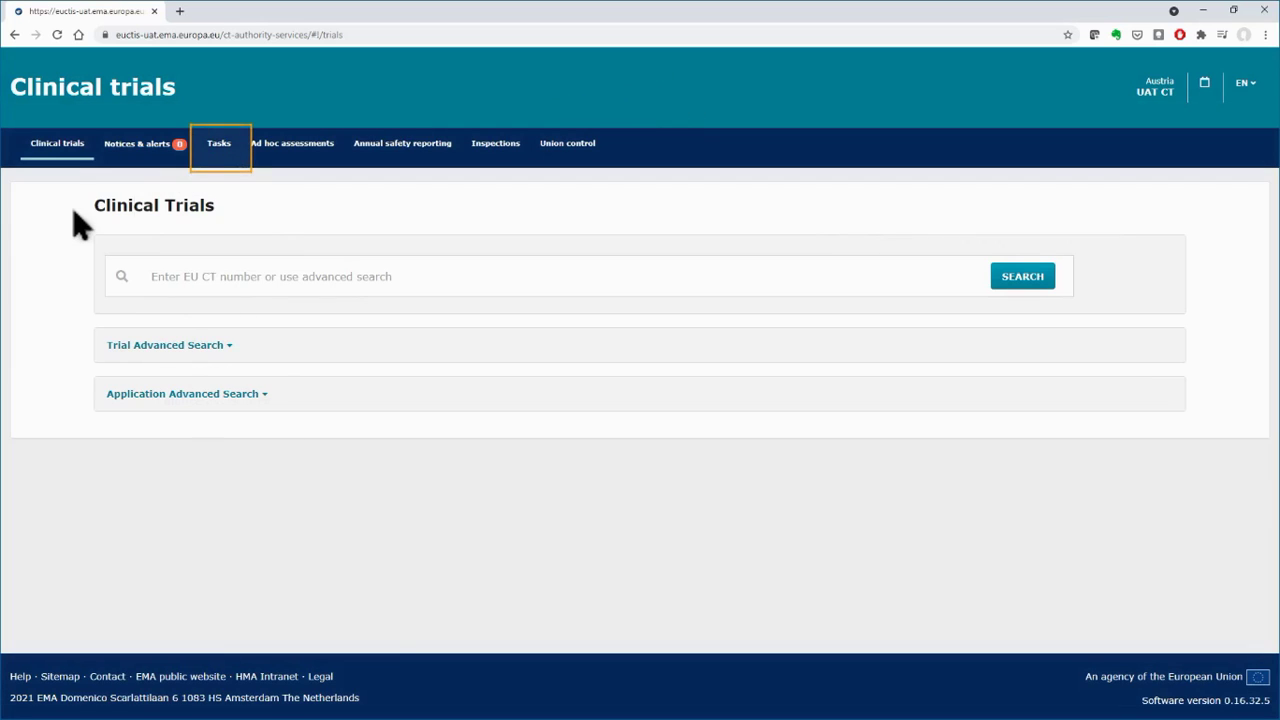
Step: In the Austria workspace, open the assigned Circulate draft ASR-AR task and complete it
{"action": "left_click", "coordinate": [219, 160]}
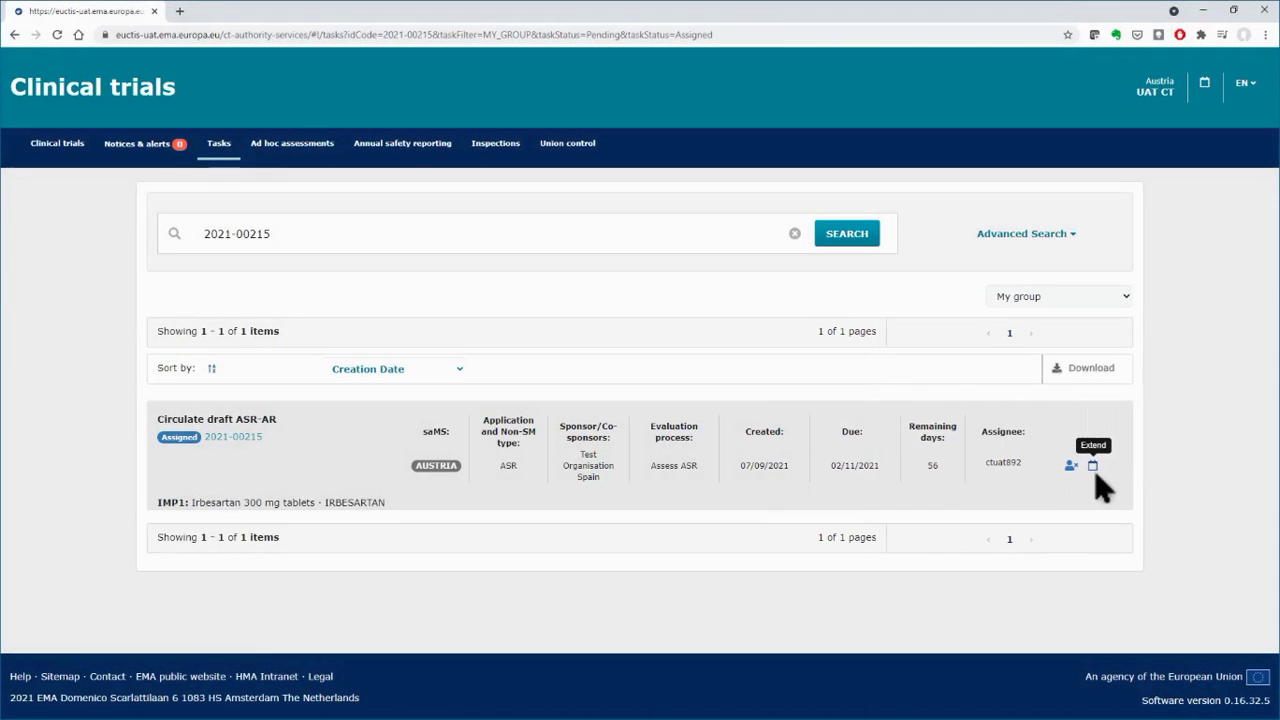
{"action": "left_click", "coordinate": [258, 432]}
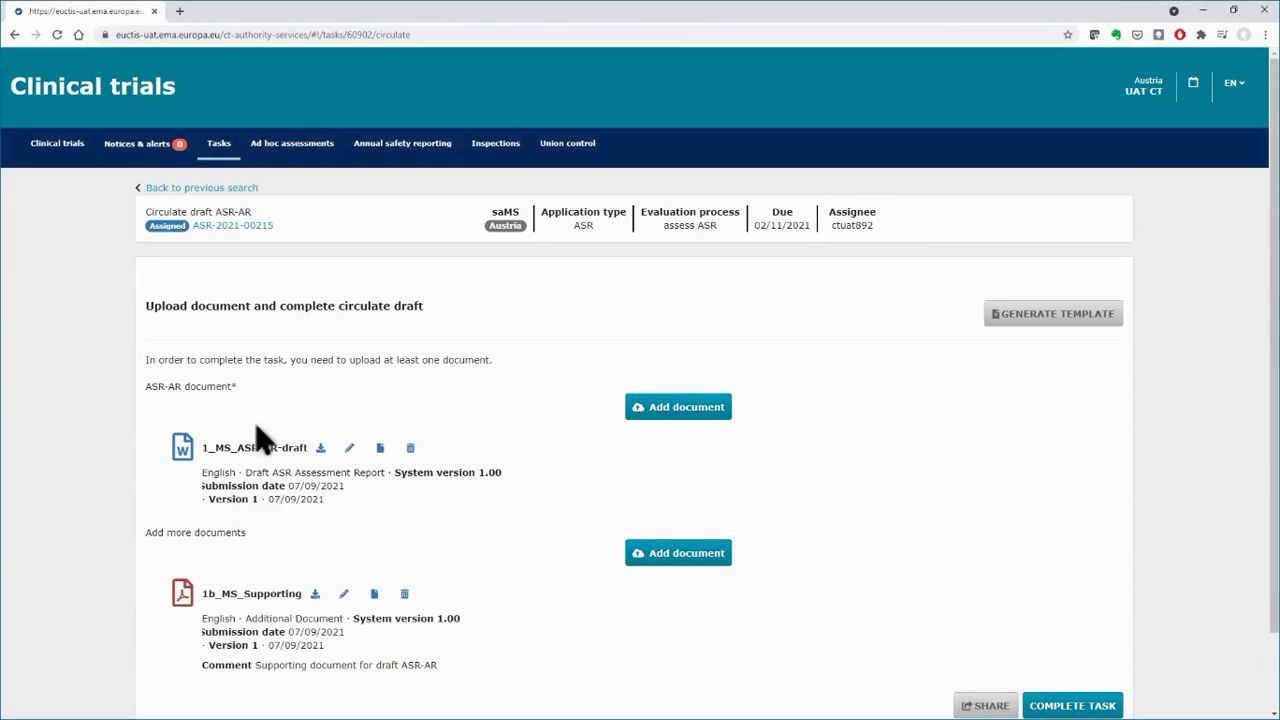
{"action": "scroll", "coordinate": [258, 437], "scroll_direction": "down", "scroll_amount": 1}
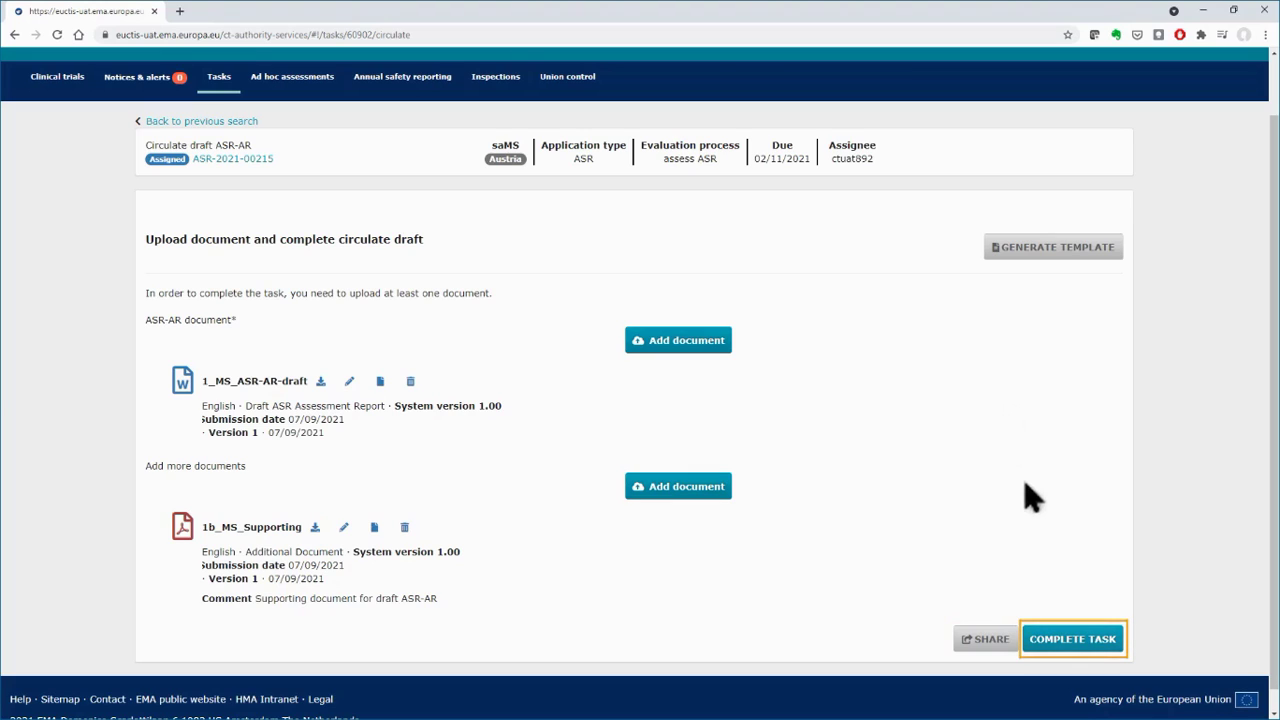
{"action": "left_click", "coordinate": [1089, 650]}
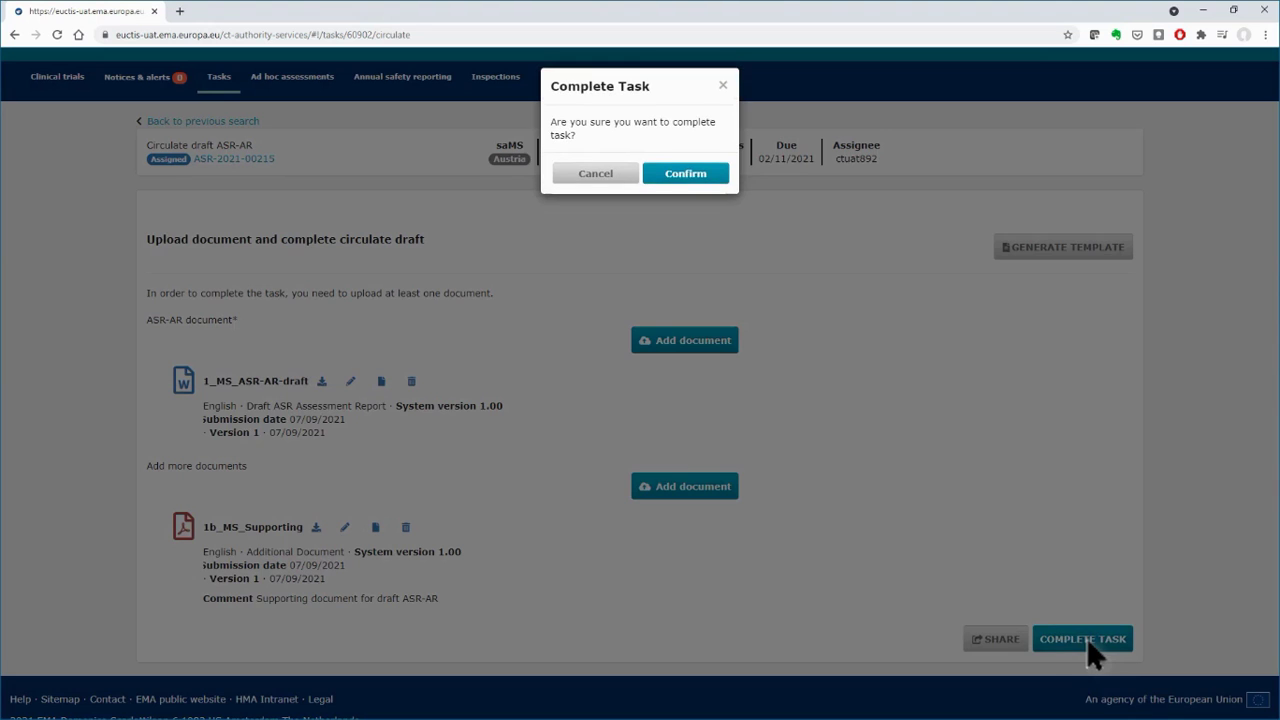
{"action": "left_click", "coordinate": [700, 178]}
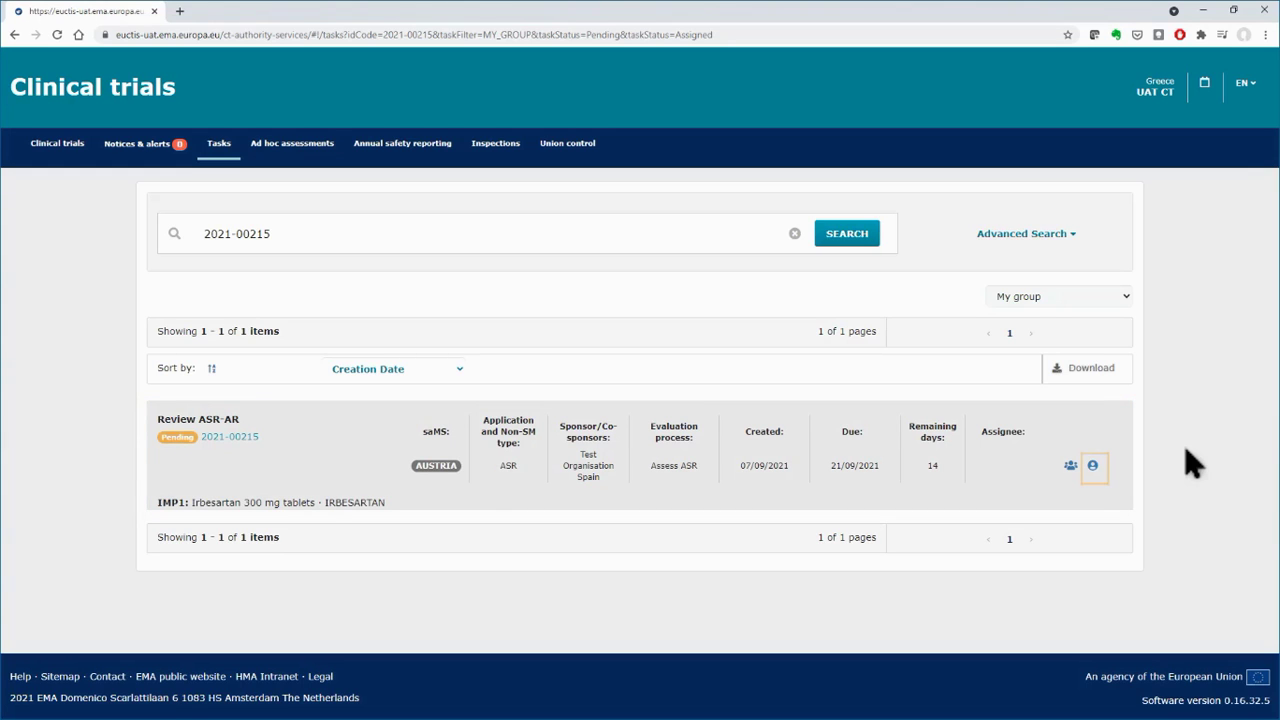
Step: In the Greece workspace, self-assign the pending Review ASR-AR task and confirm the assignment
{"action": "left_click", "coordinate": [1093, 467]}
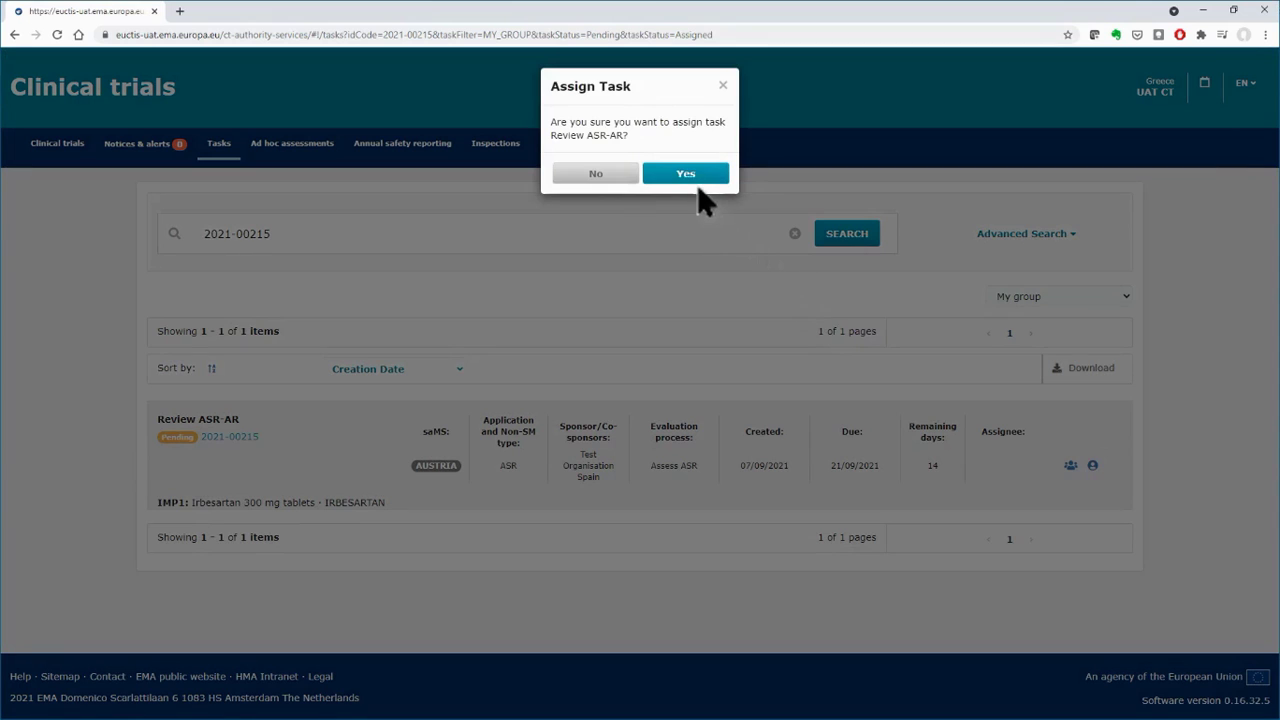
{"action": "left_click", "coordinate": [700, 182]}
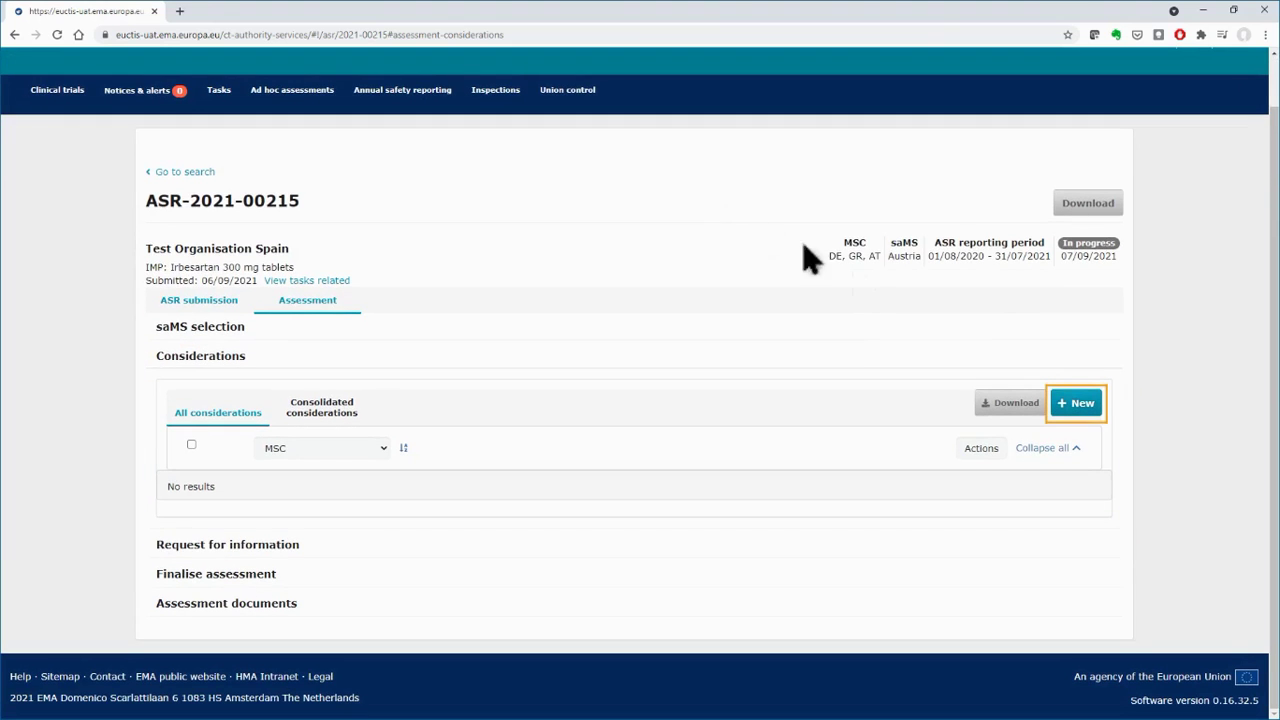
Step: Add and save a new ASR consideration with the text "MSC1 - Consideration nr01"
{"action": "left_click", "coordinate": [1076, 410]}
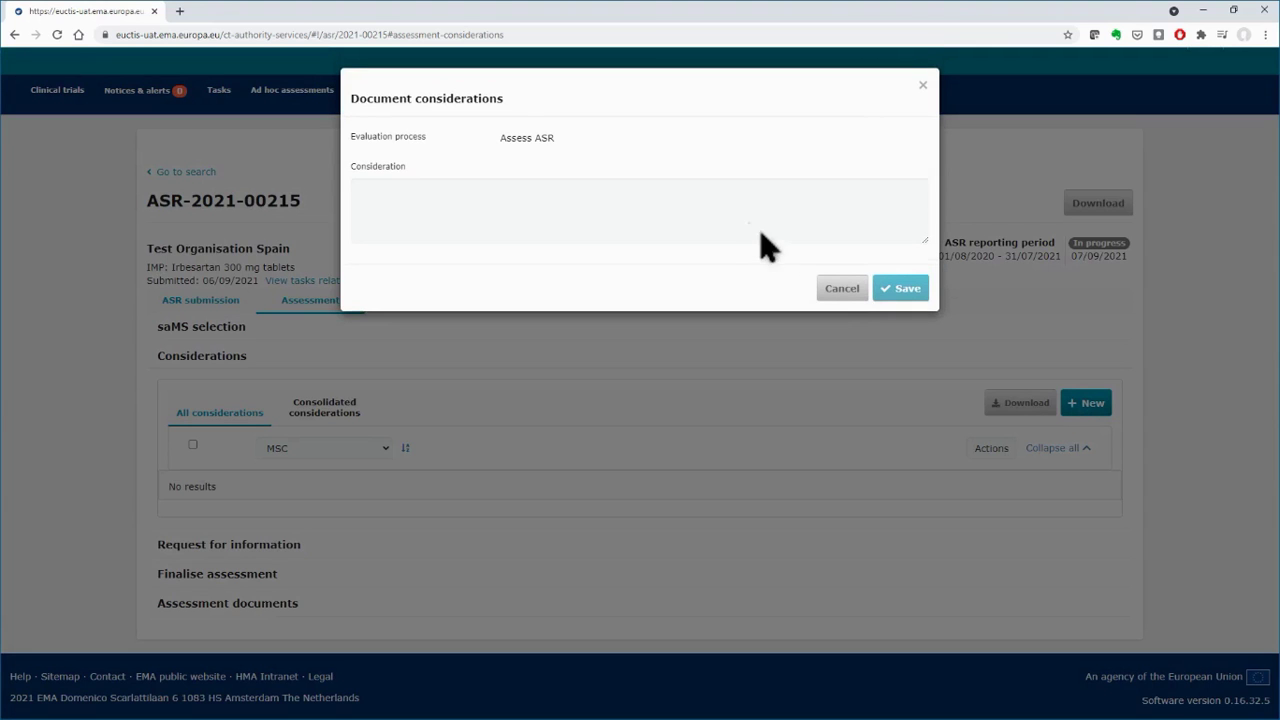
{"action": "left_click", "coordinate": [736, 211]}
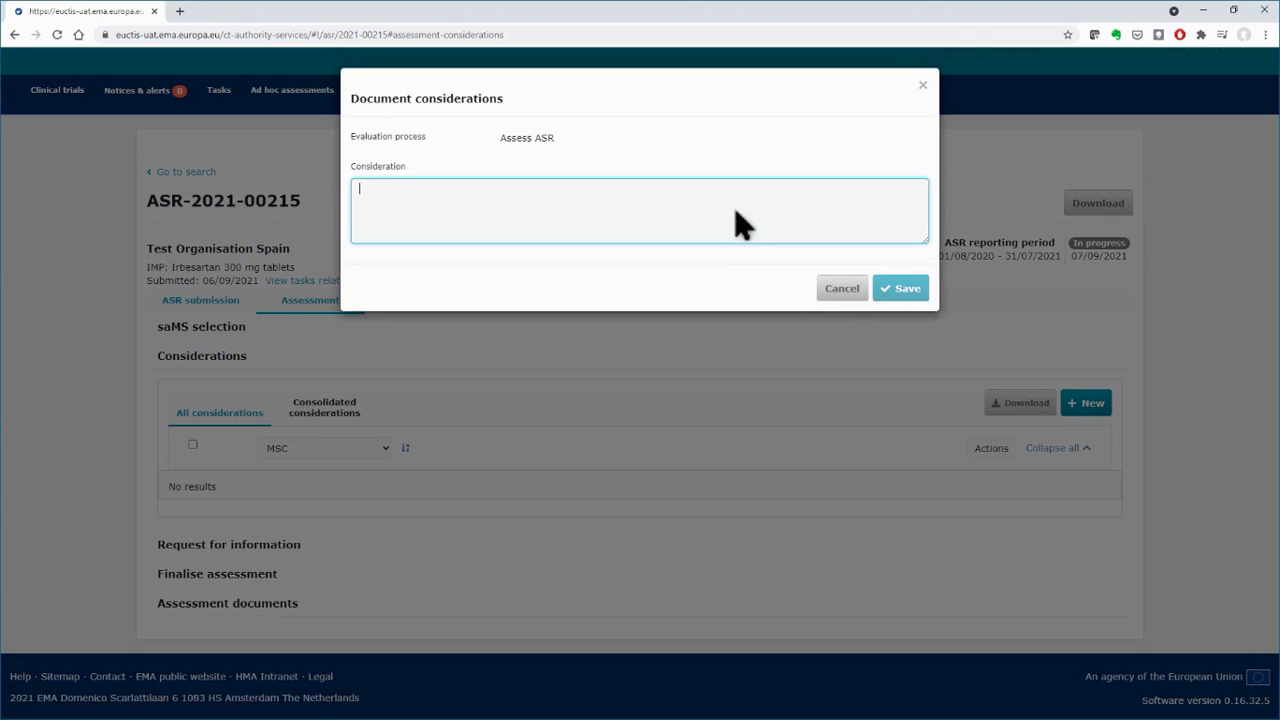
{"action": "type", "text": "MSC1 - Consideration nr01"}
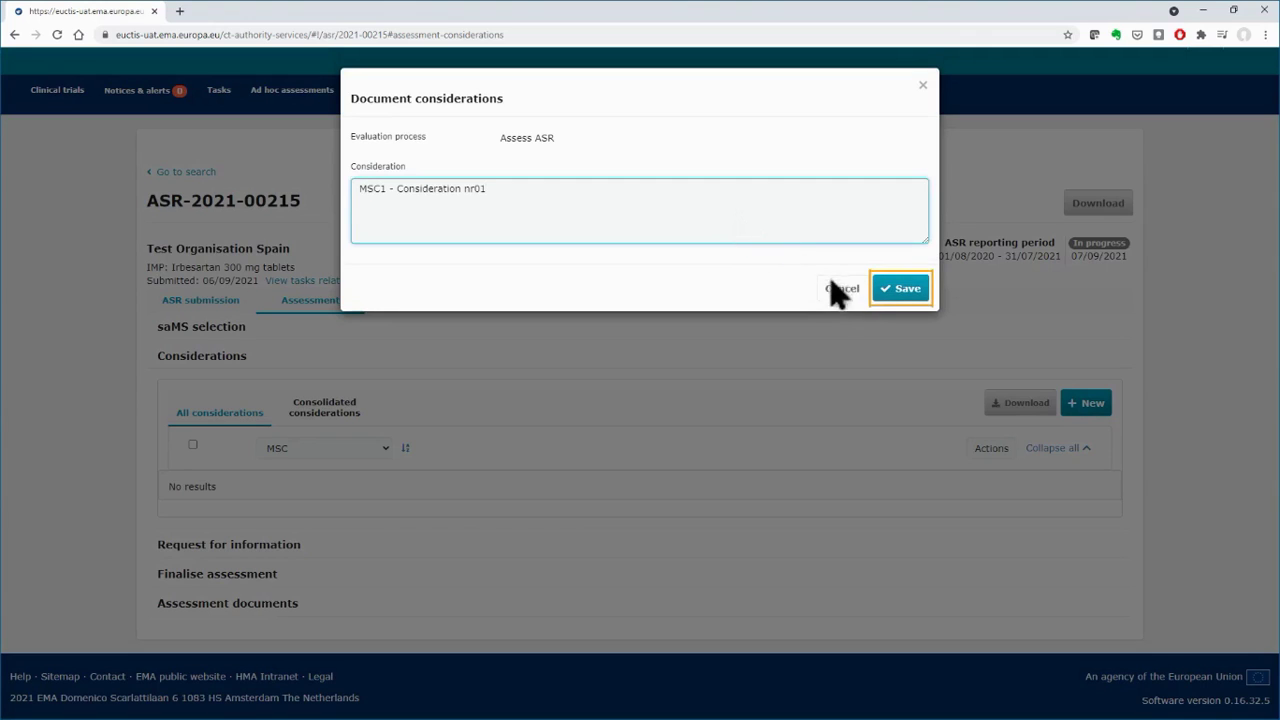
{"action": "left_click", "coordinate": [906, 292]}
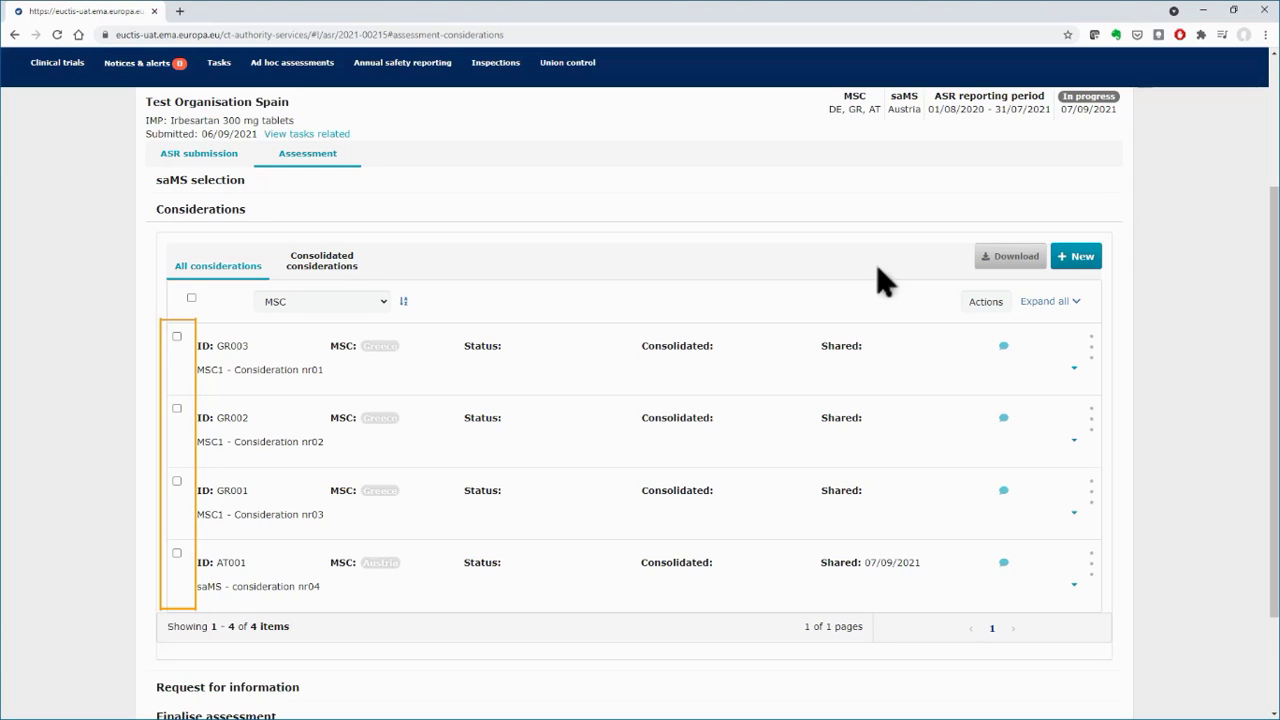
{"action": "left_click", "coordinate": [985, 303]}
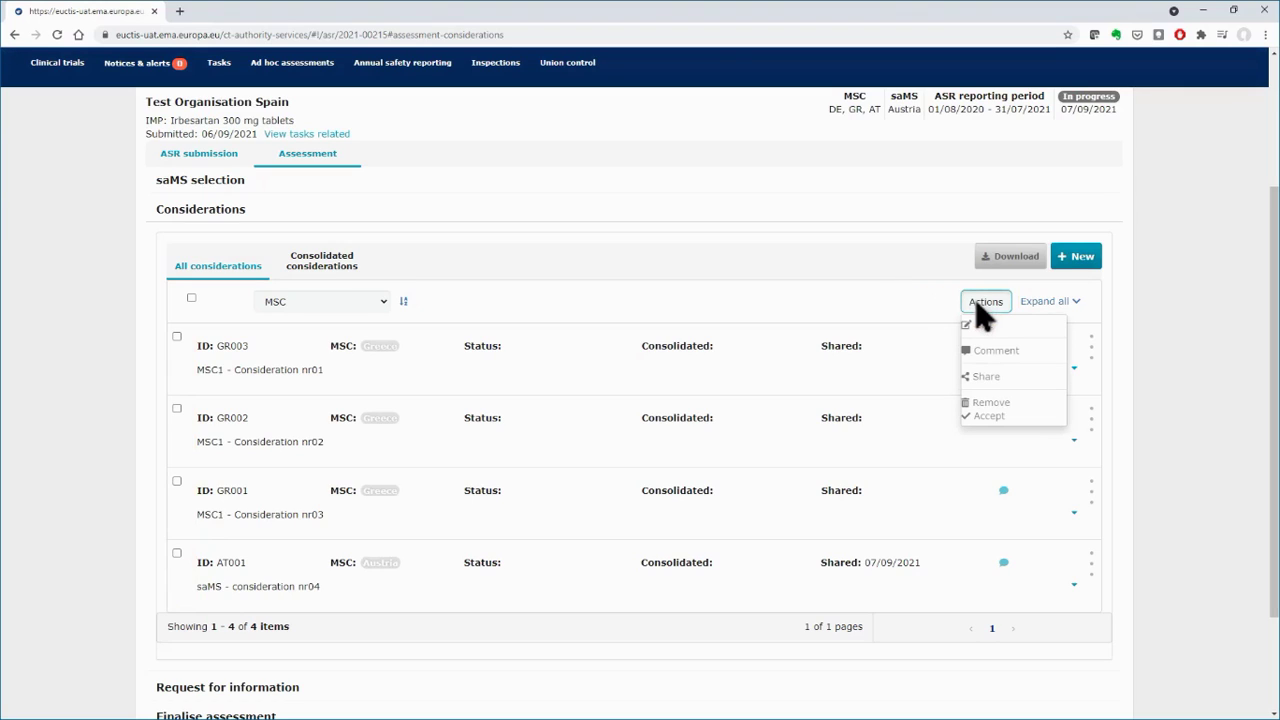
{"action": "left_click", "coordinate": [935, 303]}
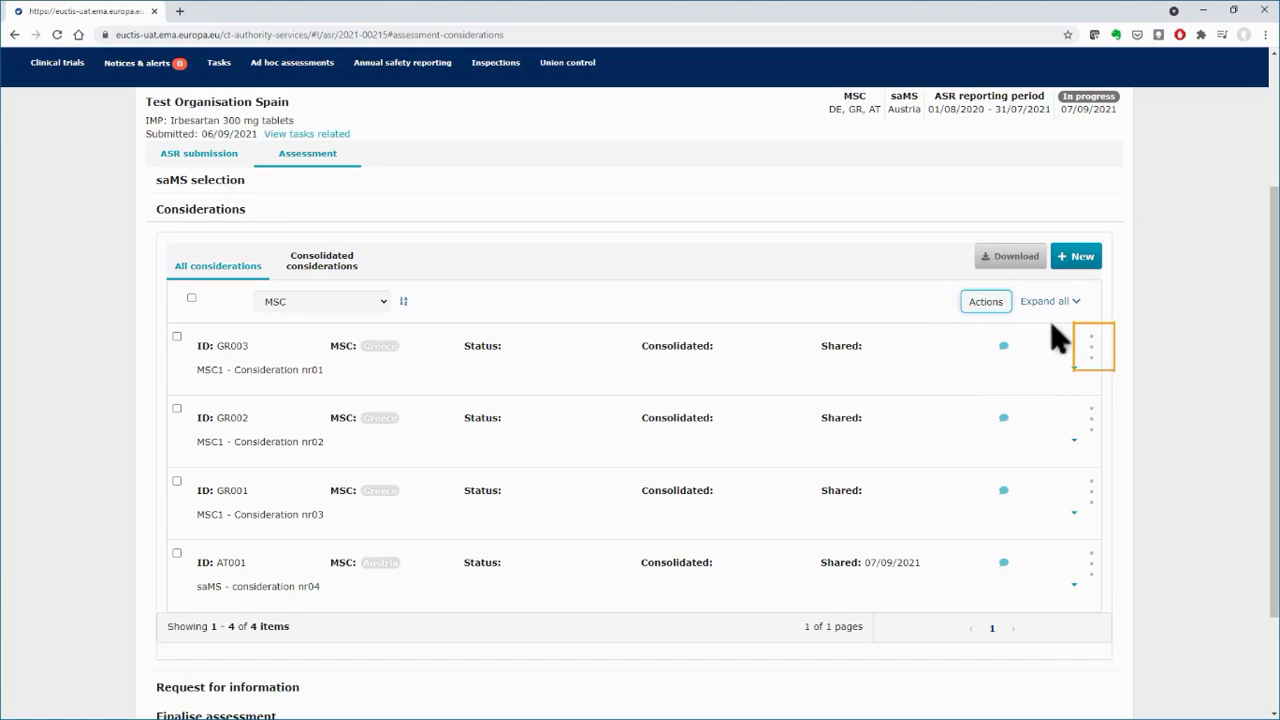
Step: Edit consideration GR003 to read "MSC1 - Consideration nr01 - edit edit edit" and save it
{"action": "left_click", "coordinate": [1092, 348]}
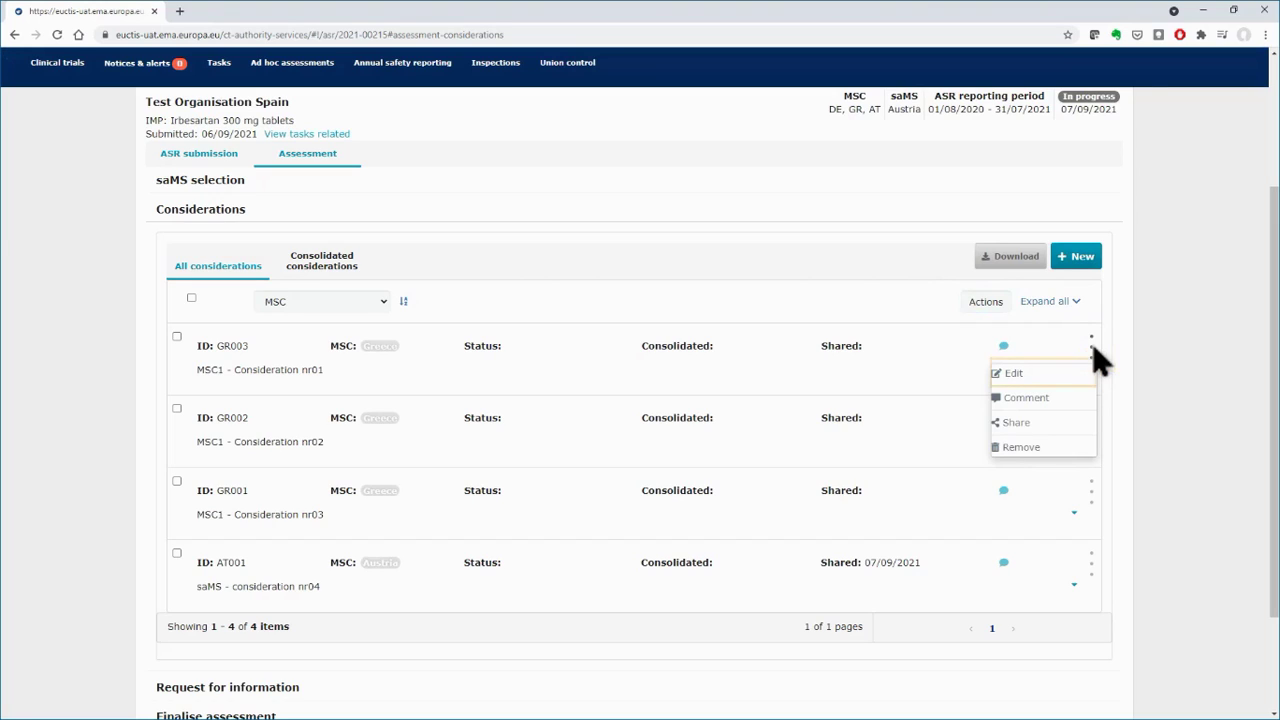
{"action": "left_click", "coordinate": [1026, 377]}
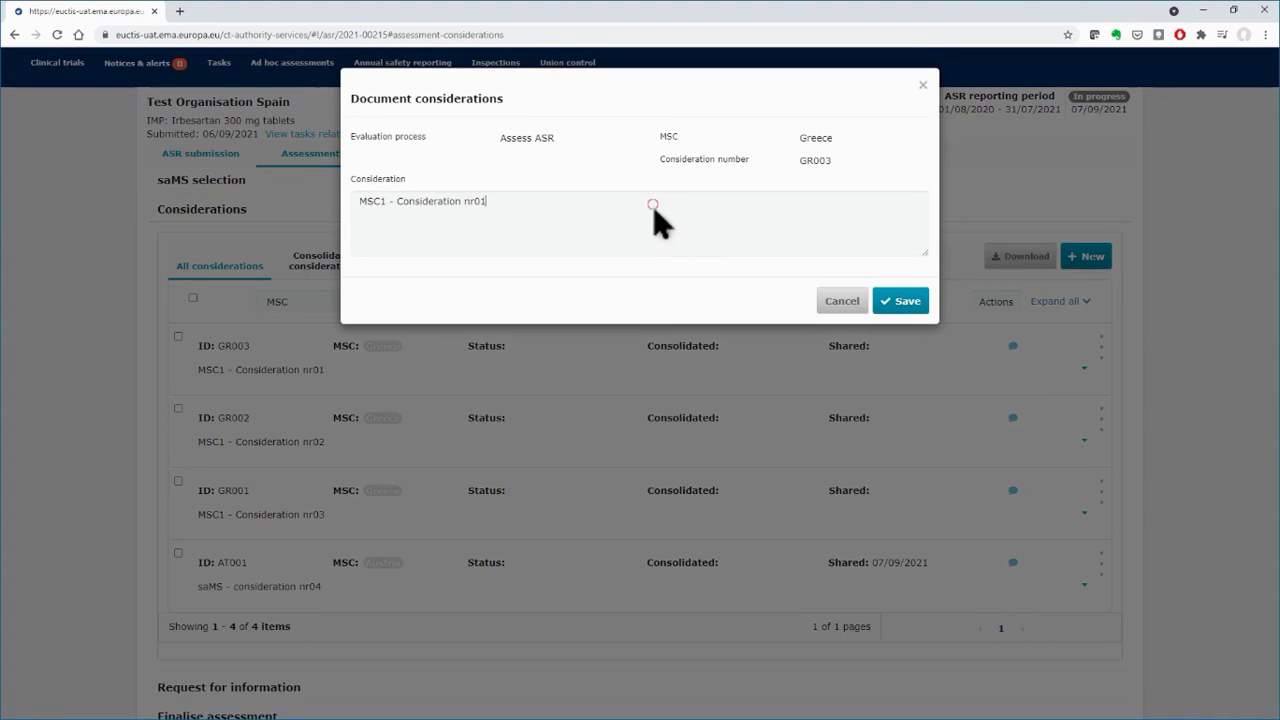
{"action": "left_click", "coordinate": [656, 221]}
{"action": "type", "text": "- "}
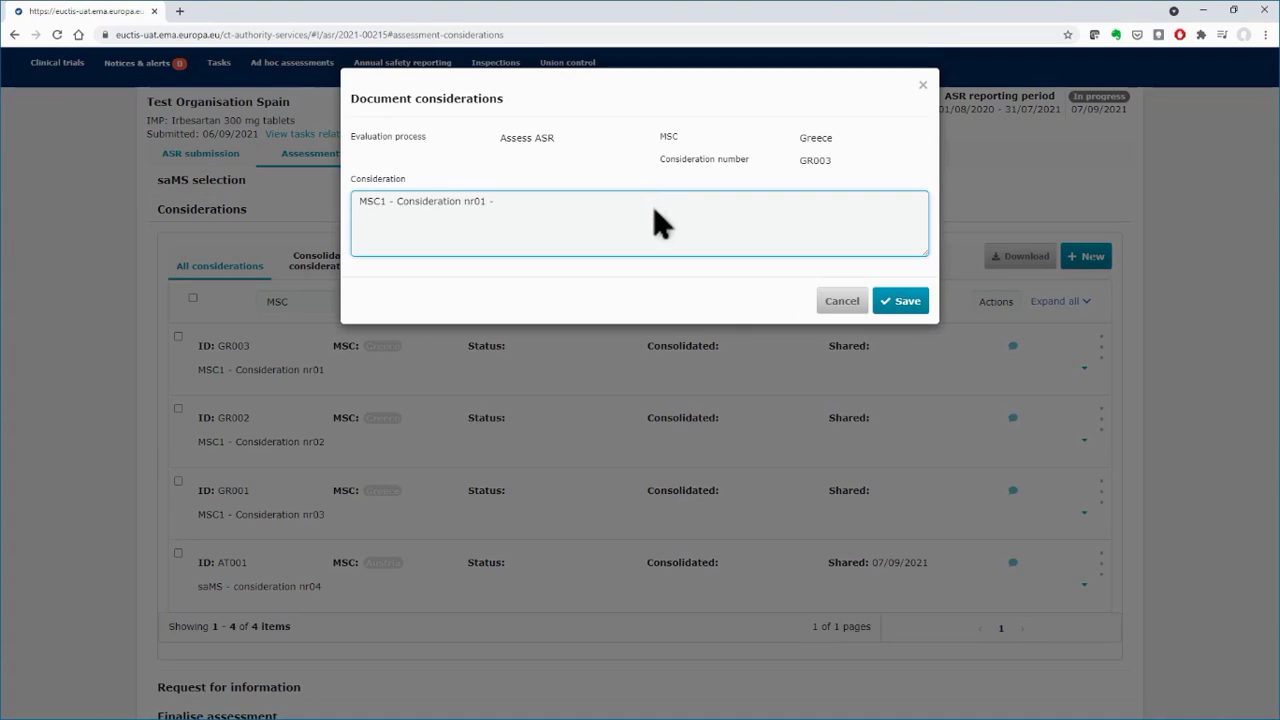
{"action": "type", "text": "edit edit edit"}
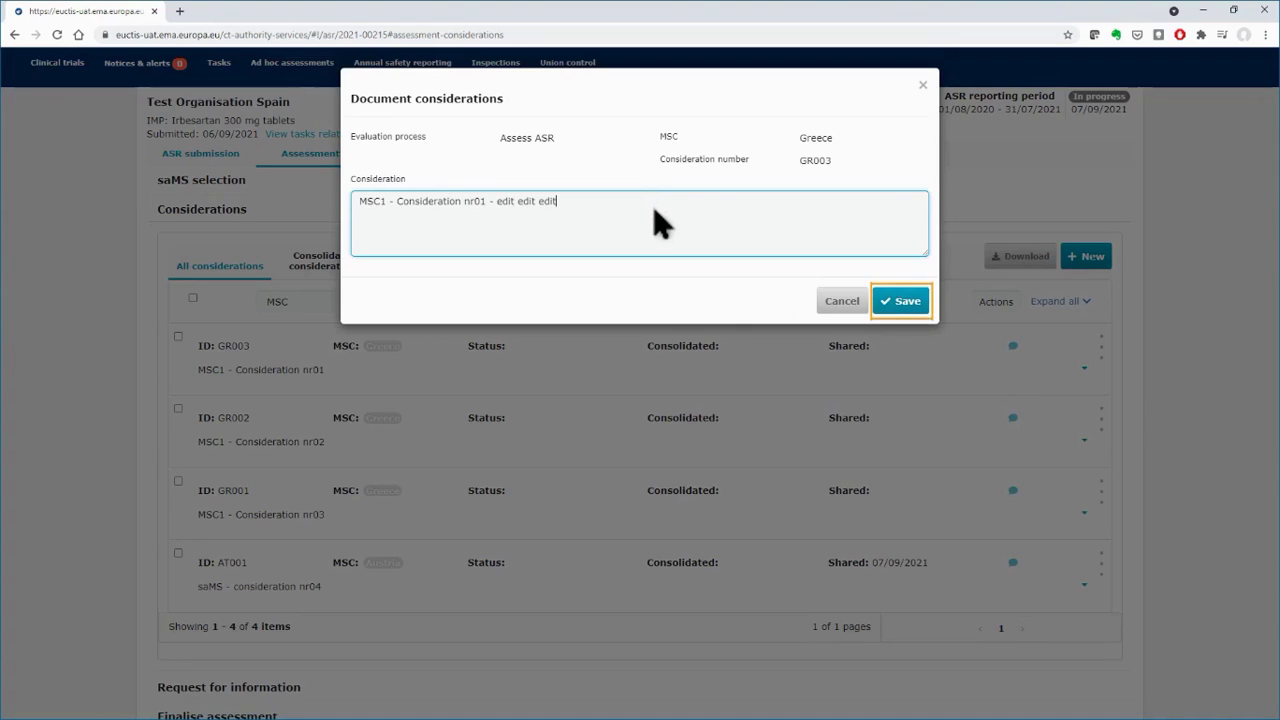
{"action": "left_click", "coordinate": [897, 301]}
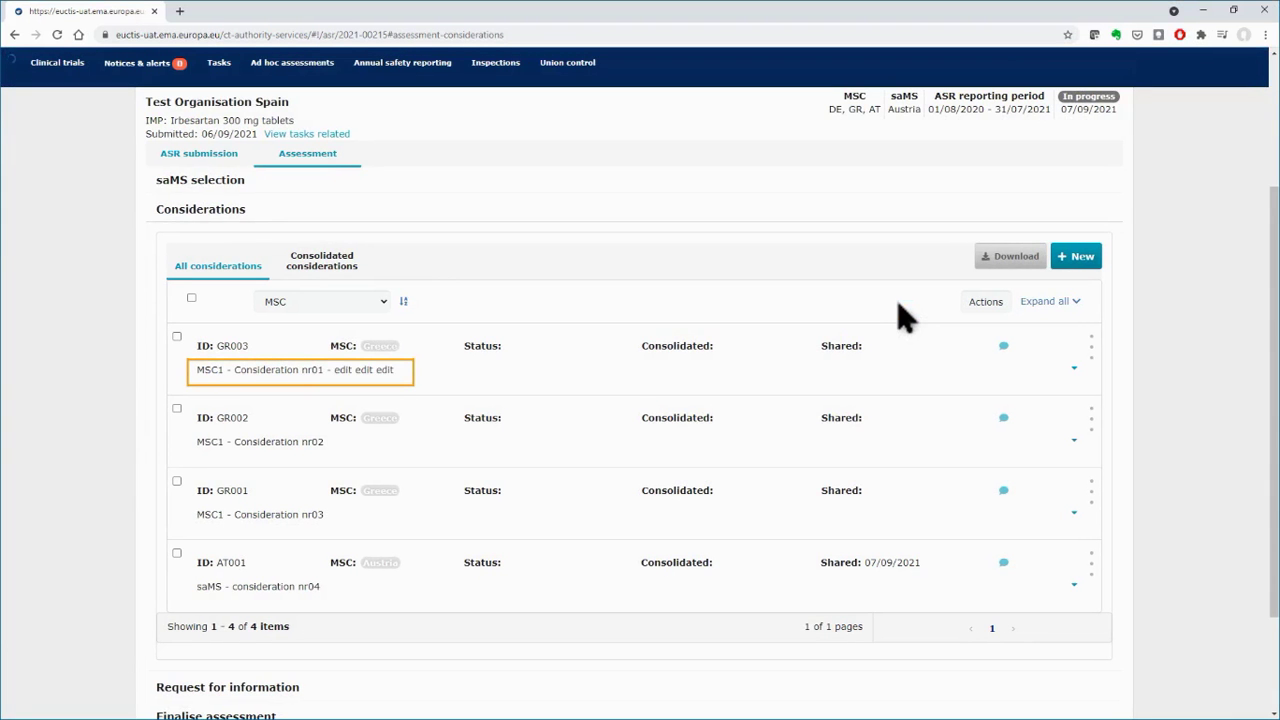
Step: Remove consideration GR002, "MSC1 - Consideration nr02", and confirm the deletion
{"action": "left_click", "coordinate": [1093, 420]}
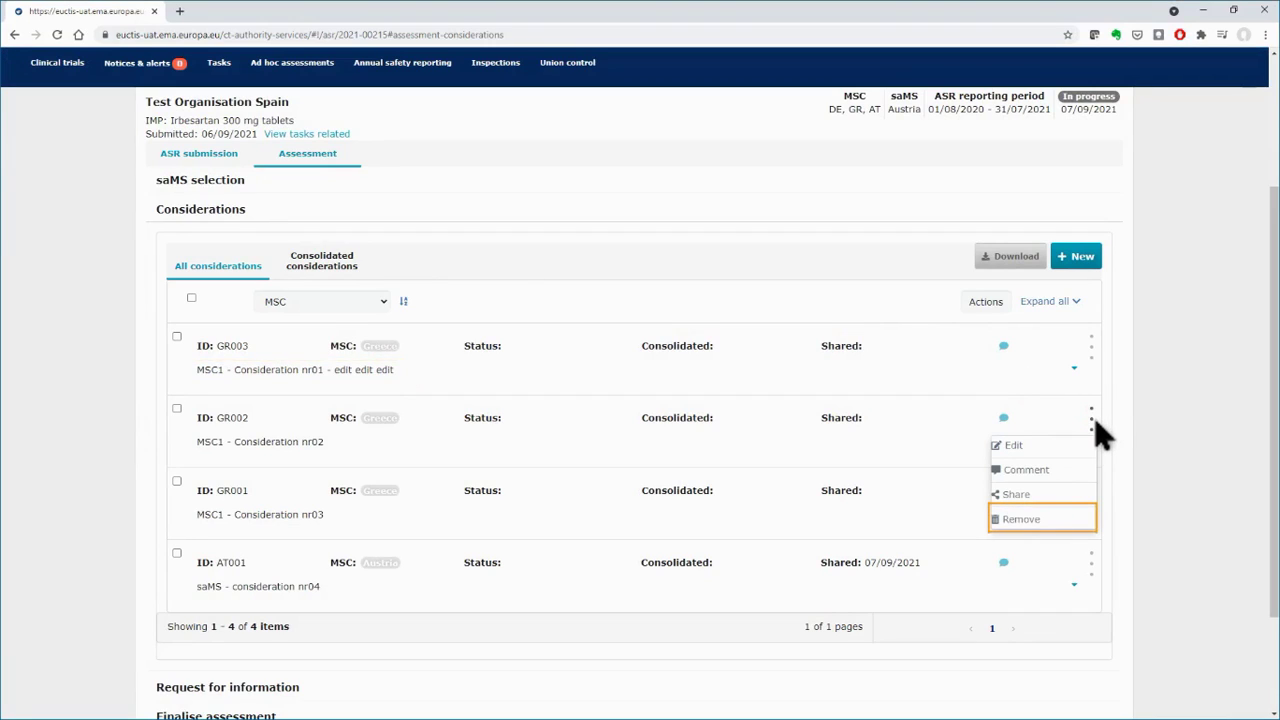
{"action": "left_click", "coordinate": [1046, 520]}
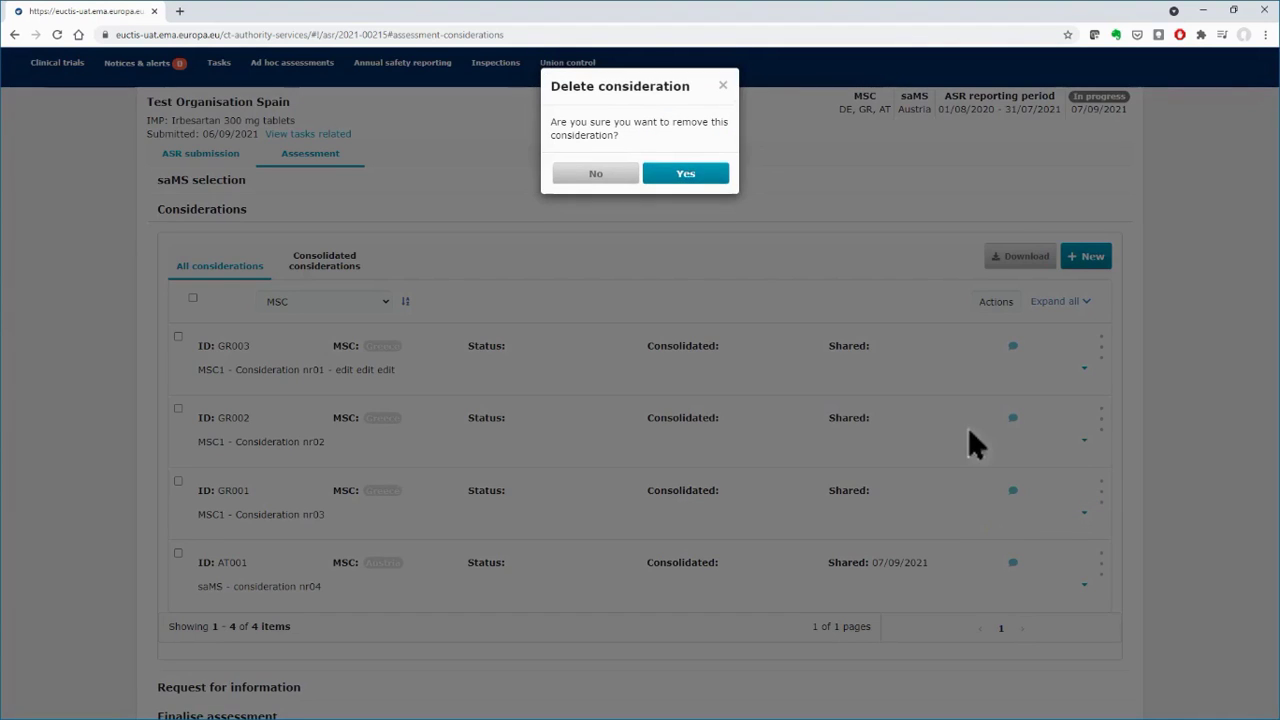
{"action": "left_click", "coordinate": [712, 179]}
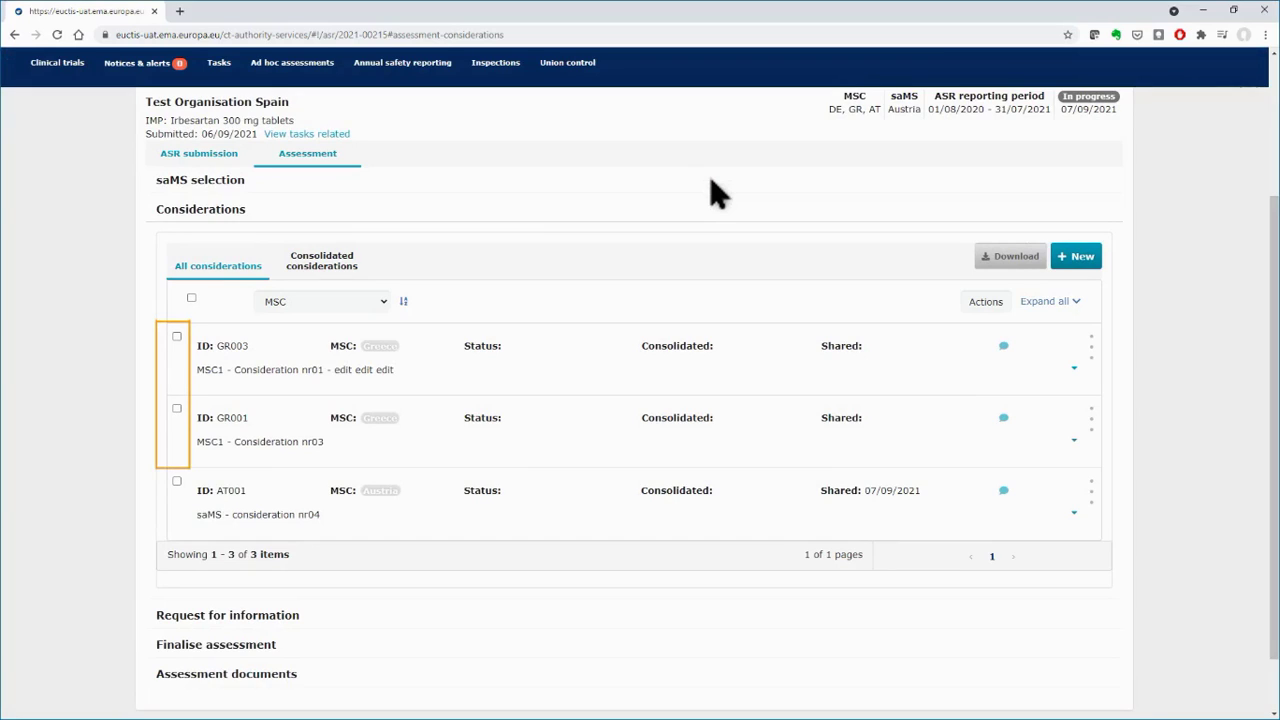
Step: Share the two Greek considerations GR003 and GR001 together and confirm sharing
{"action": "left_click", "coordinate": [179, 338]}
{"action": "left_click", "coordinate": [177, 412]}
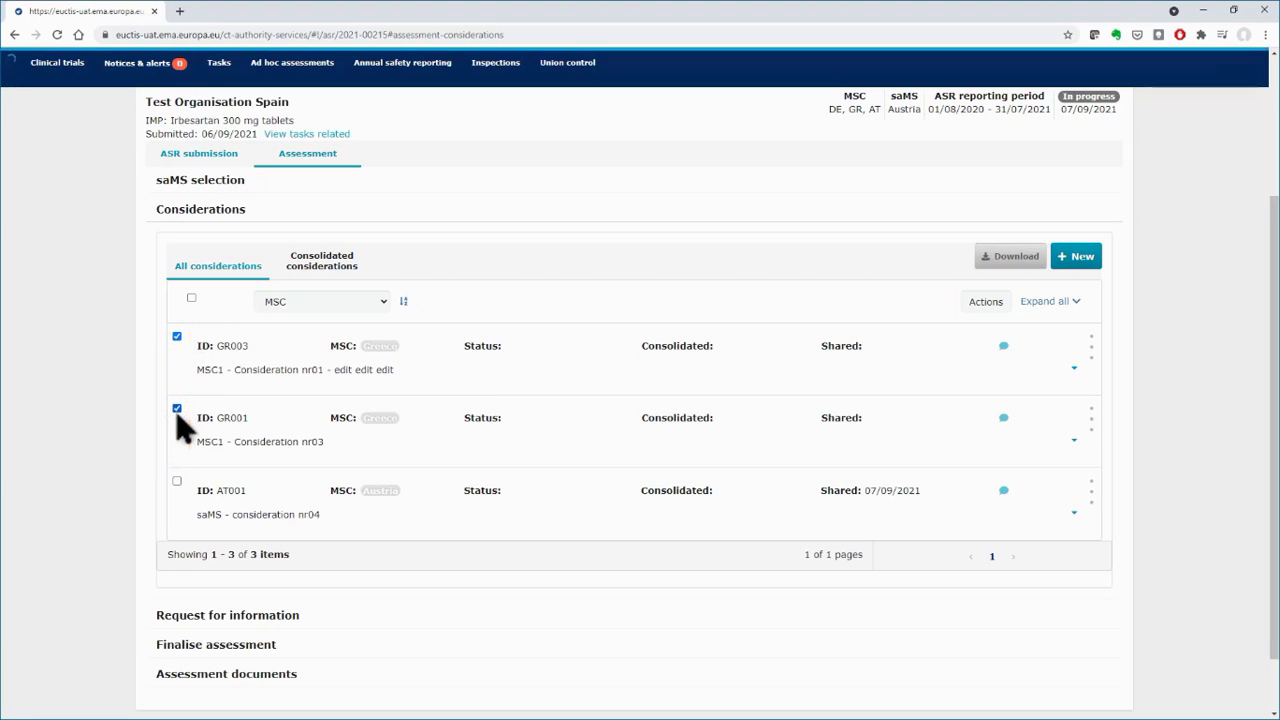
{"action": "left_click", "coordinate": [982, 305]}
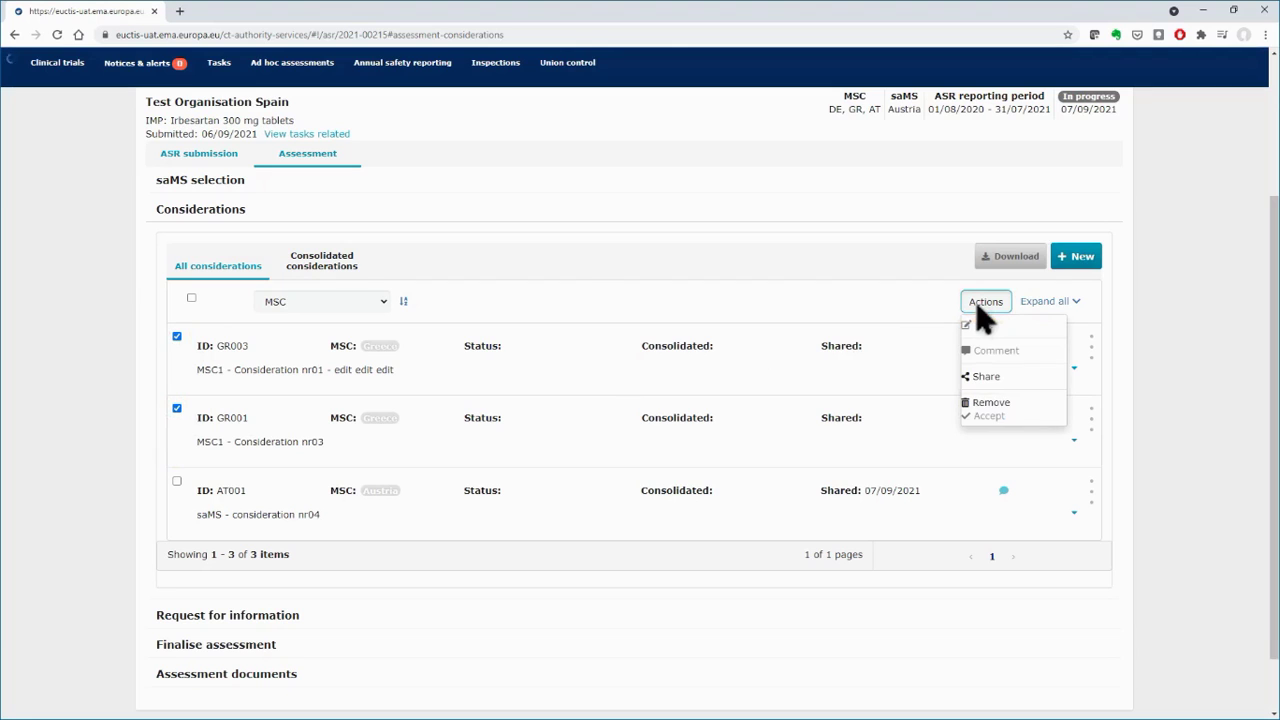
{"action": "left_click", "coordinate": [982, 379]}
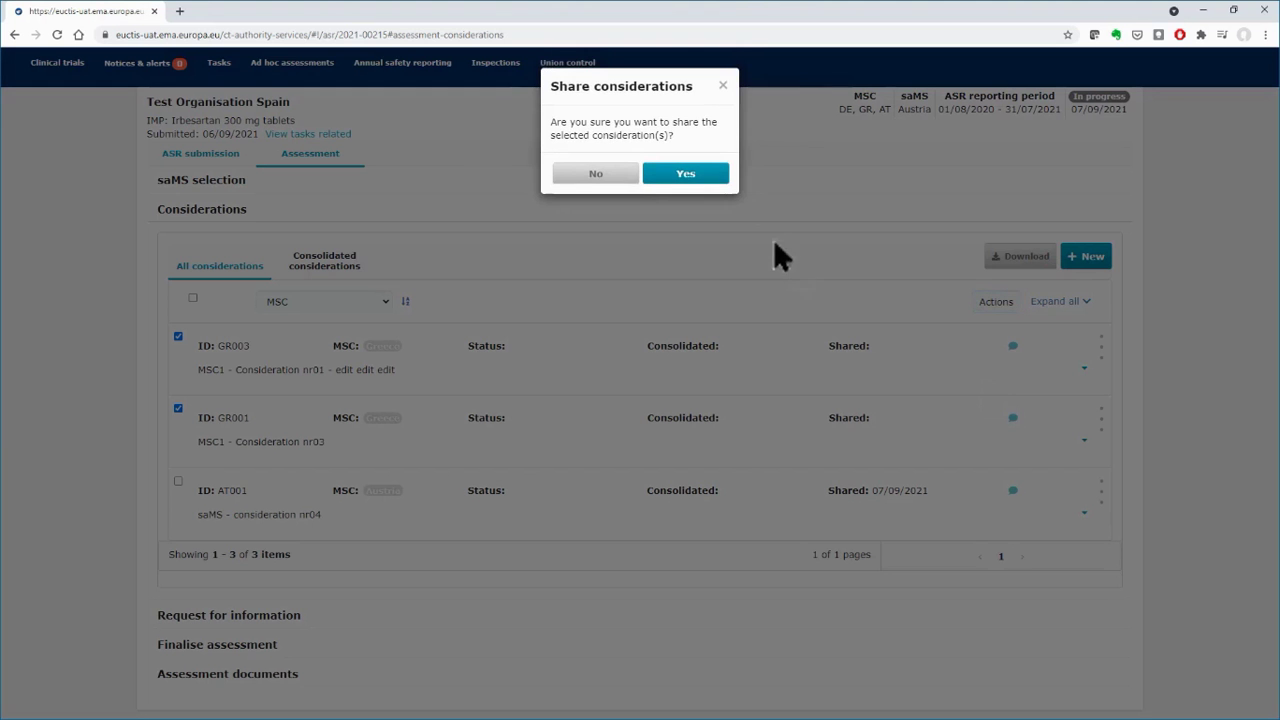
{"action": "left_click", "coordinate": [695, 177]}
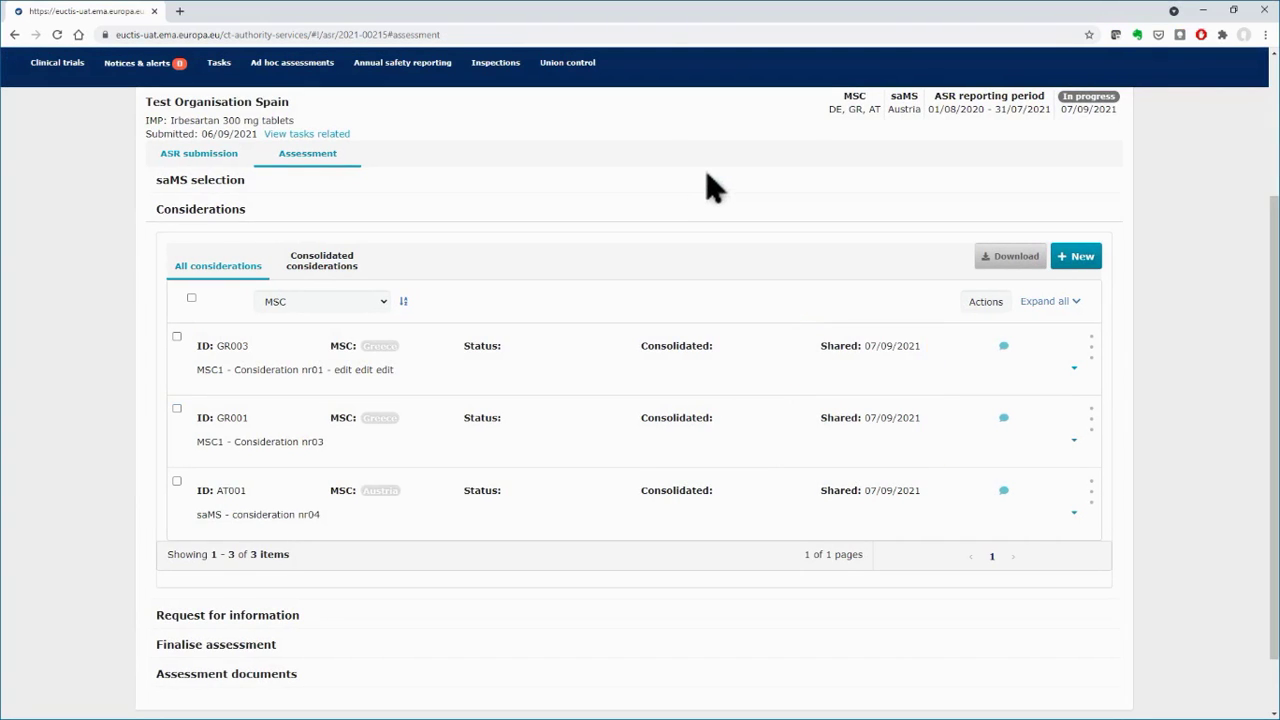
Step: Submit the comment "MSC1 comment. Could you please share your opinions?" on consideration GR003
{"action": "left_click", "coordinate": [1092, 347]}
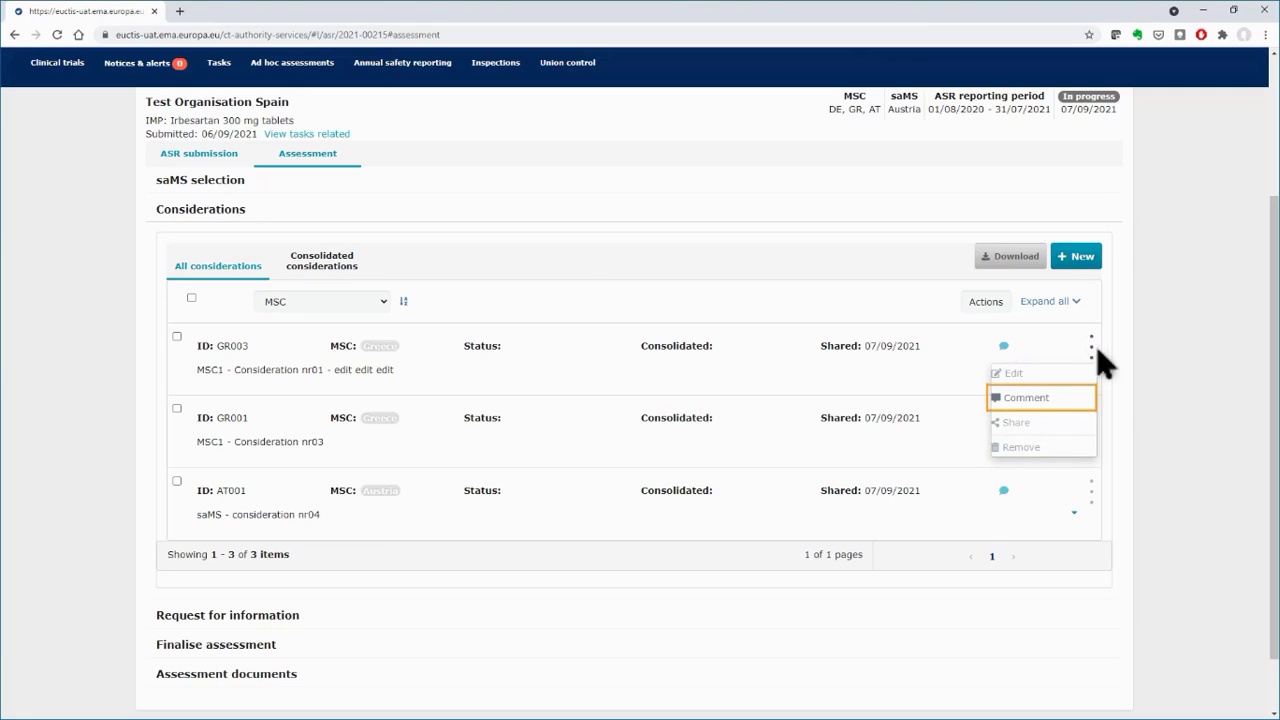
{"action": "left_click", "coordinate": [1042, 404]}
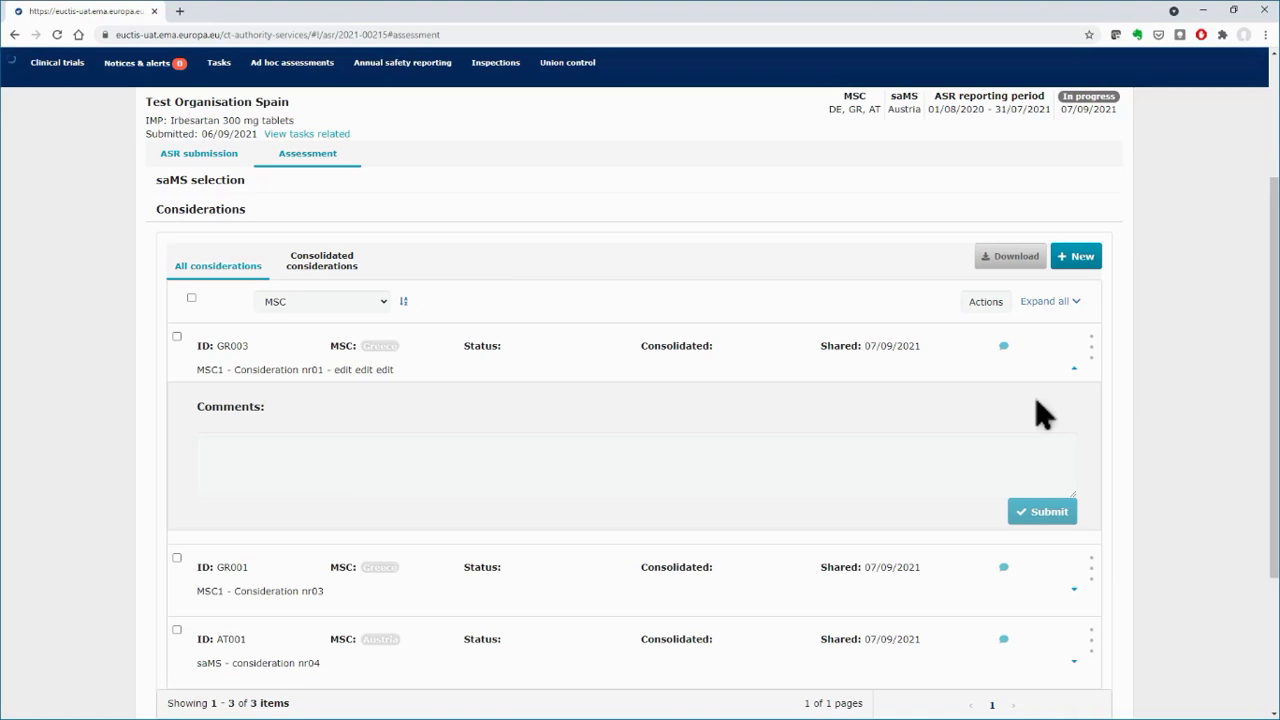
{"action": "left_click", "coordinate": [978, 467]}
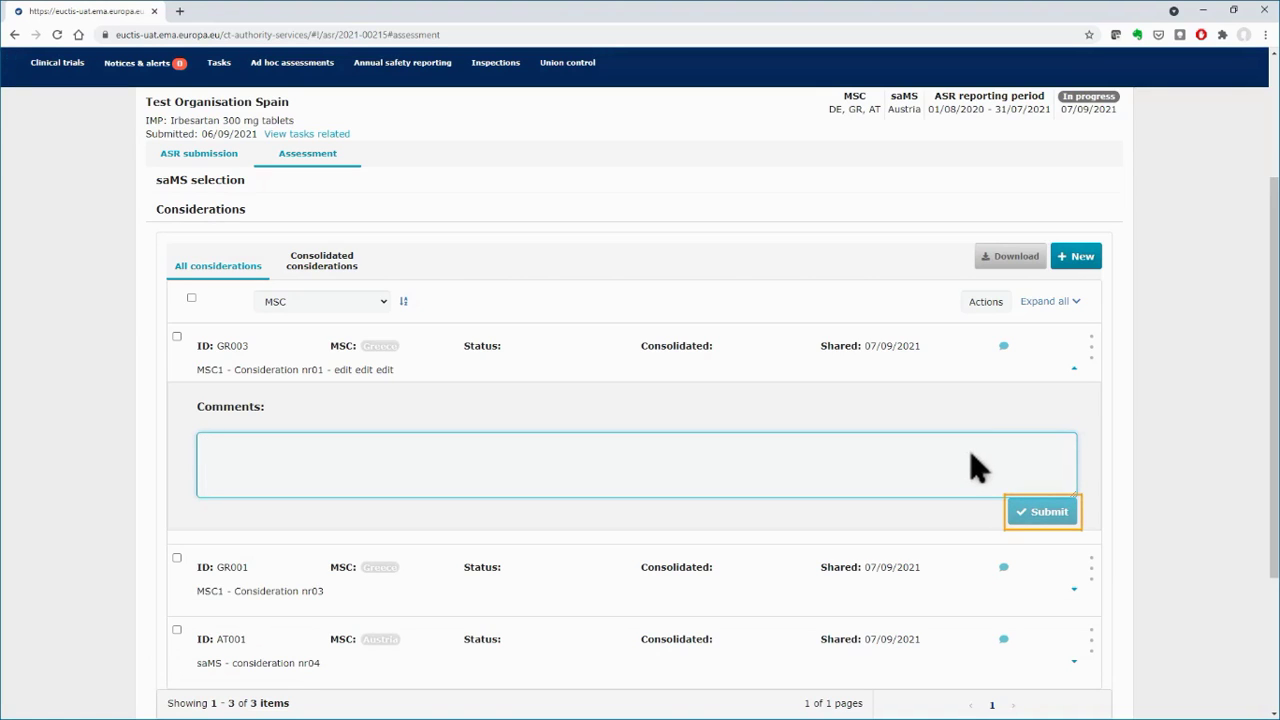
{"action": "type", "text": "MSC"}
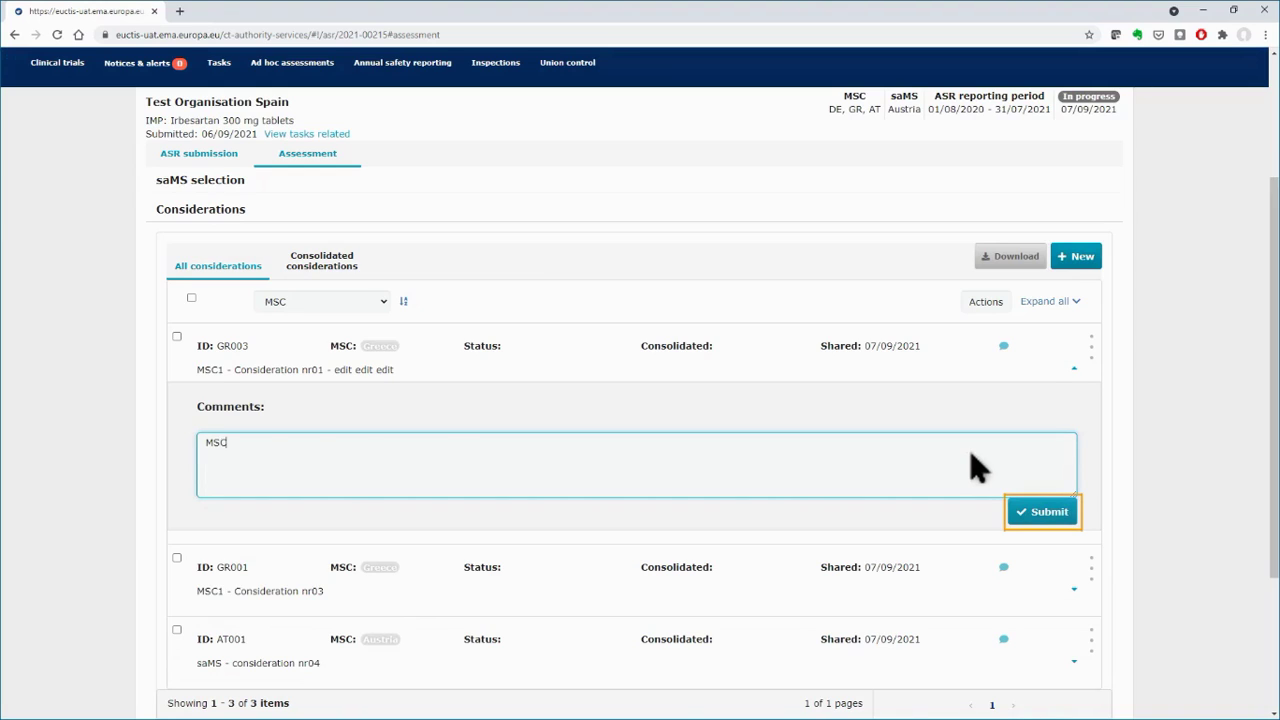
{"action": "type", "text": "1 comment. Could you please share your opinions?"}
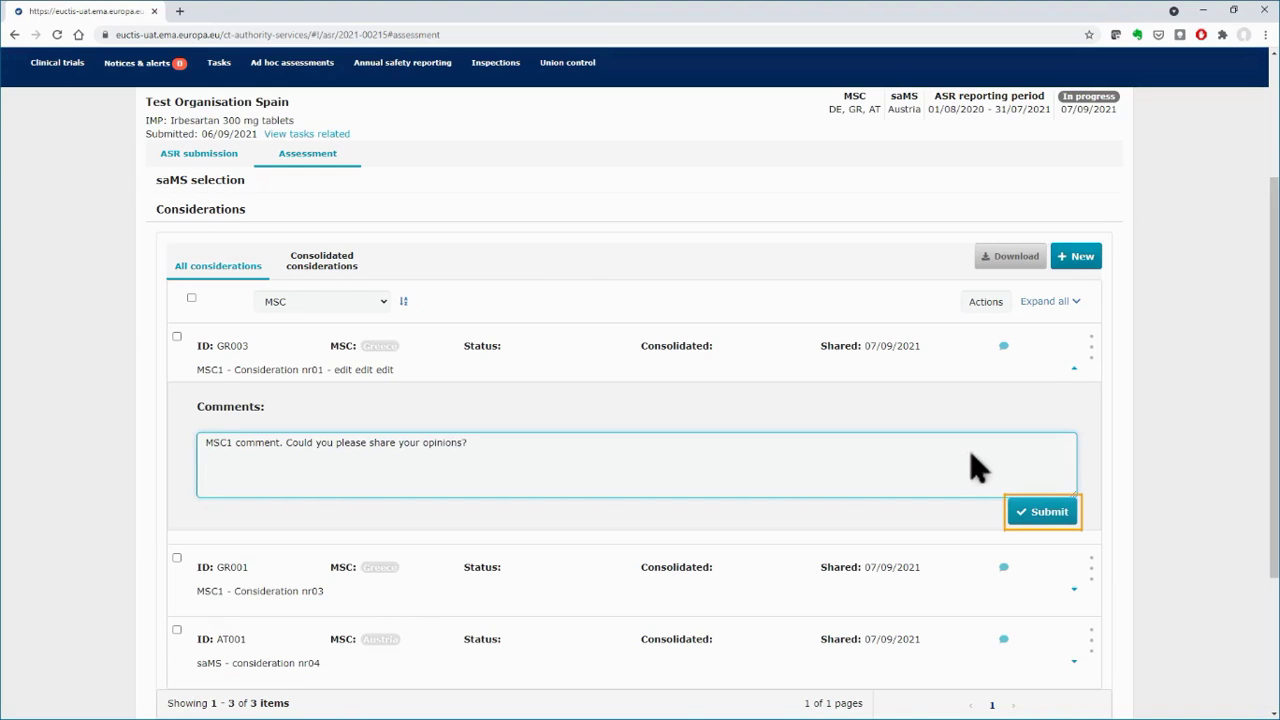
{"action": "left_click", "coordinate": [1041, 512]}
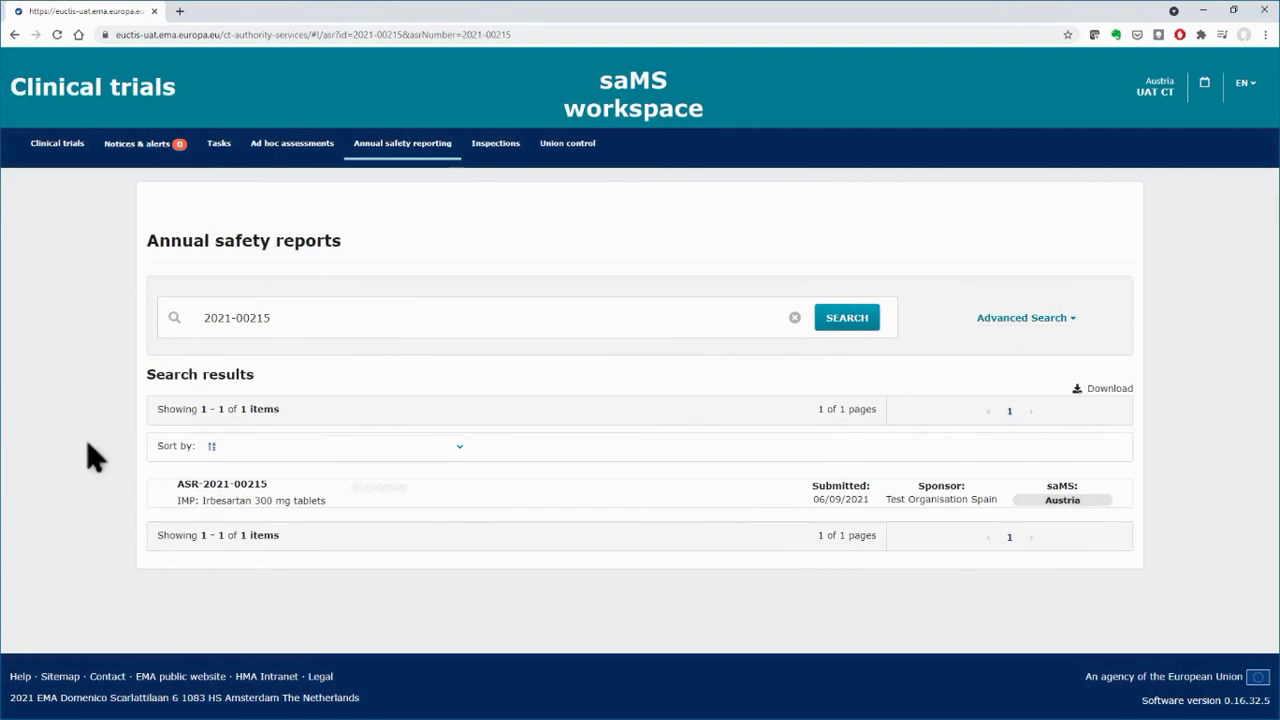
Step: Open the considerations in the assessment of ASR-2021-00215 from the saMS workspace search results
{"action": "left_click", "coordinate": [230, 500]}
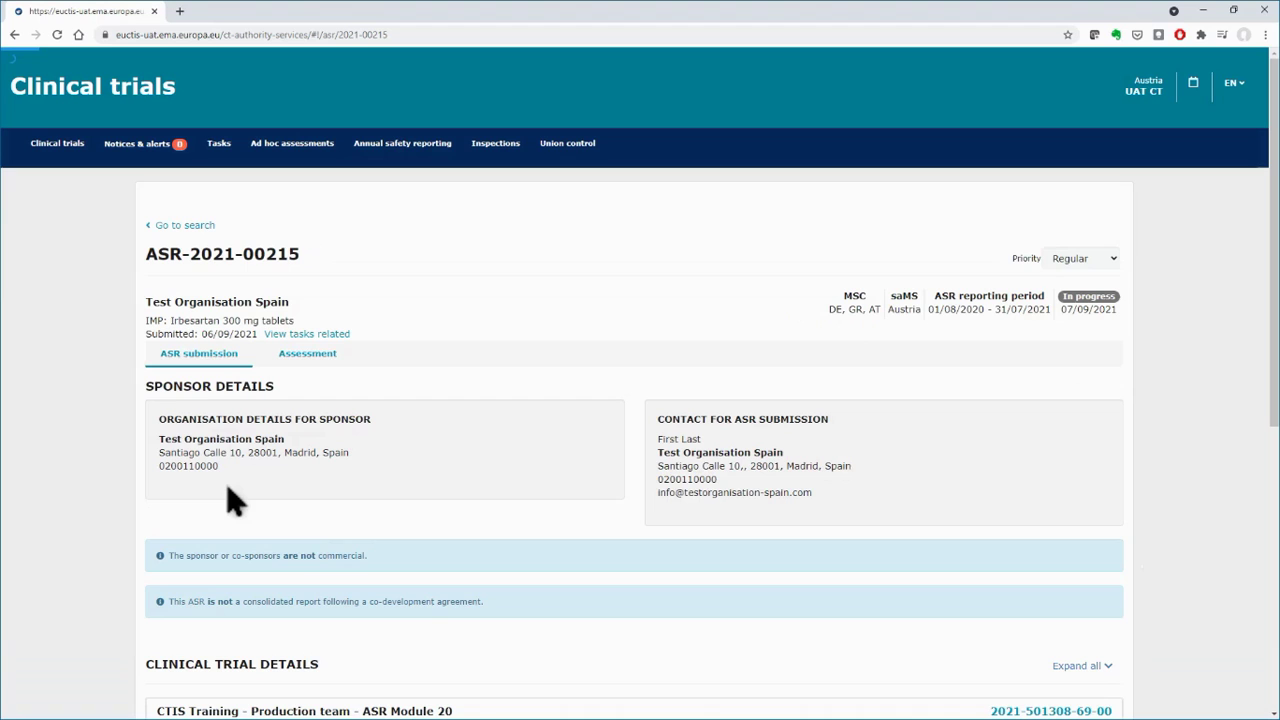
{"action": "left_click", "coordinate": [316, 364]}
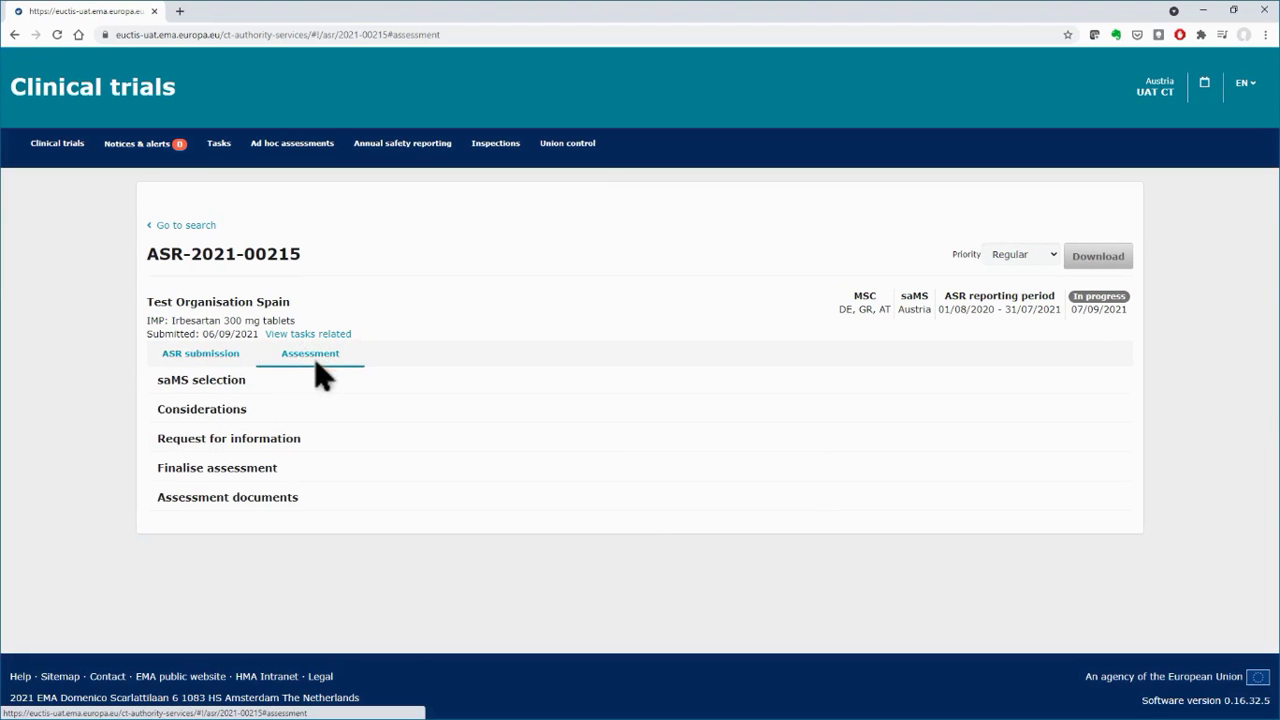
{"action": "left_click", "coordinate": [242, 423]}
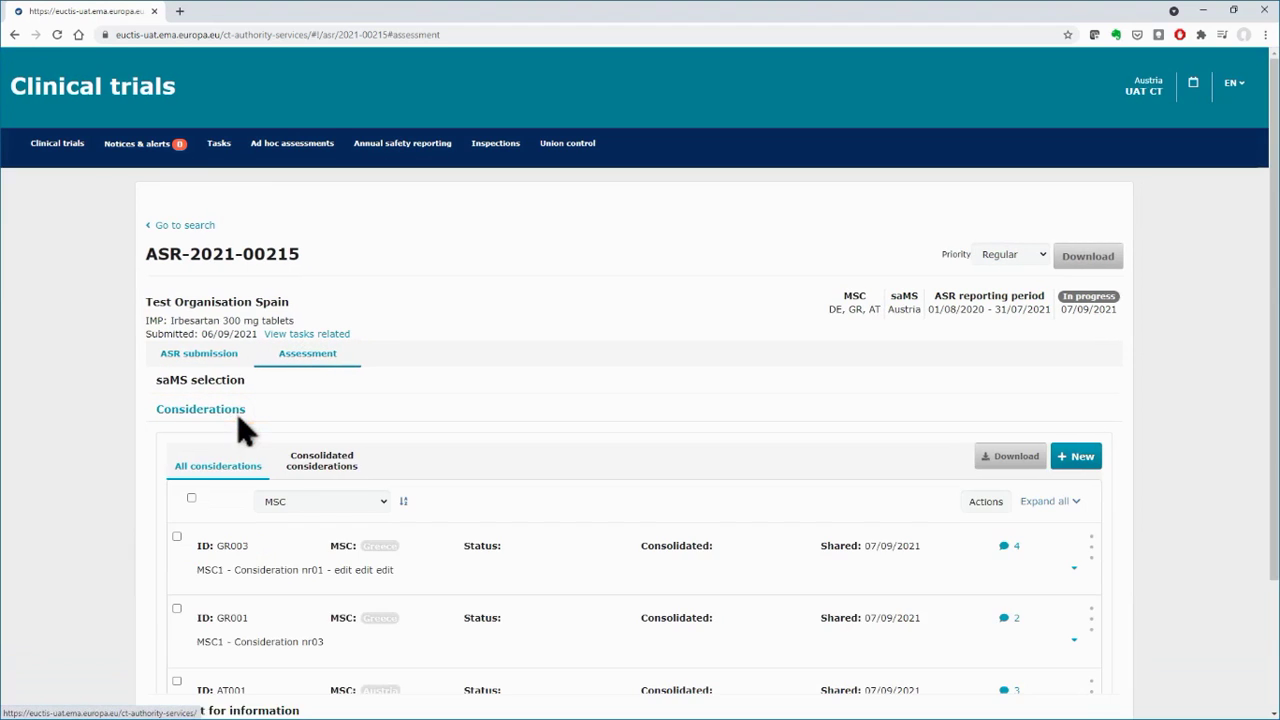
{"action": "scroll", "coordinate": [242, 423], "scroll_direction": "down", "scroll_amount": 3}
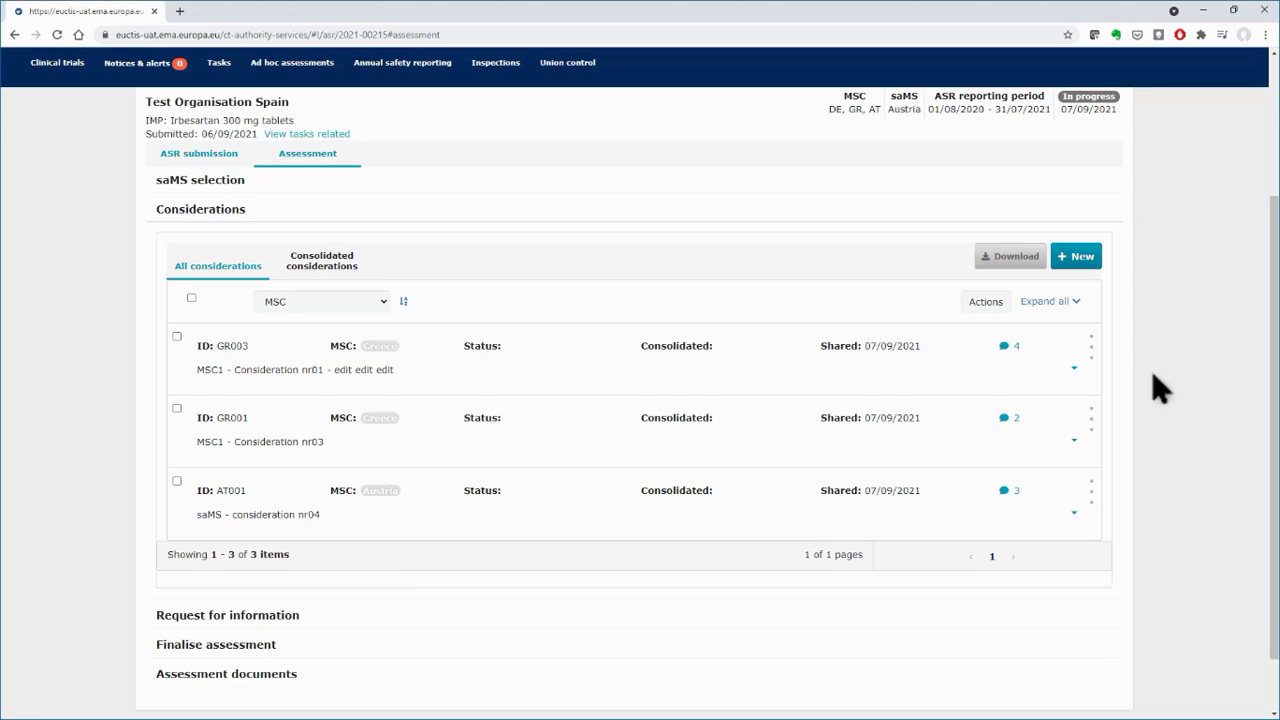
Step: Accept consideration GR003 with the saMS comment "Accepted" and save it
{"action": "left_click", "coordinate": [1095, 353]}
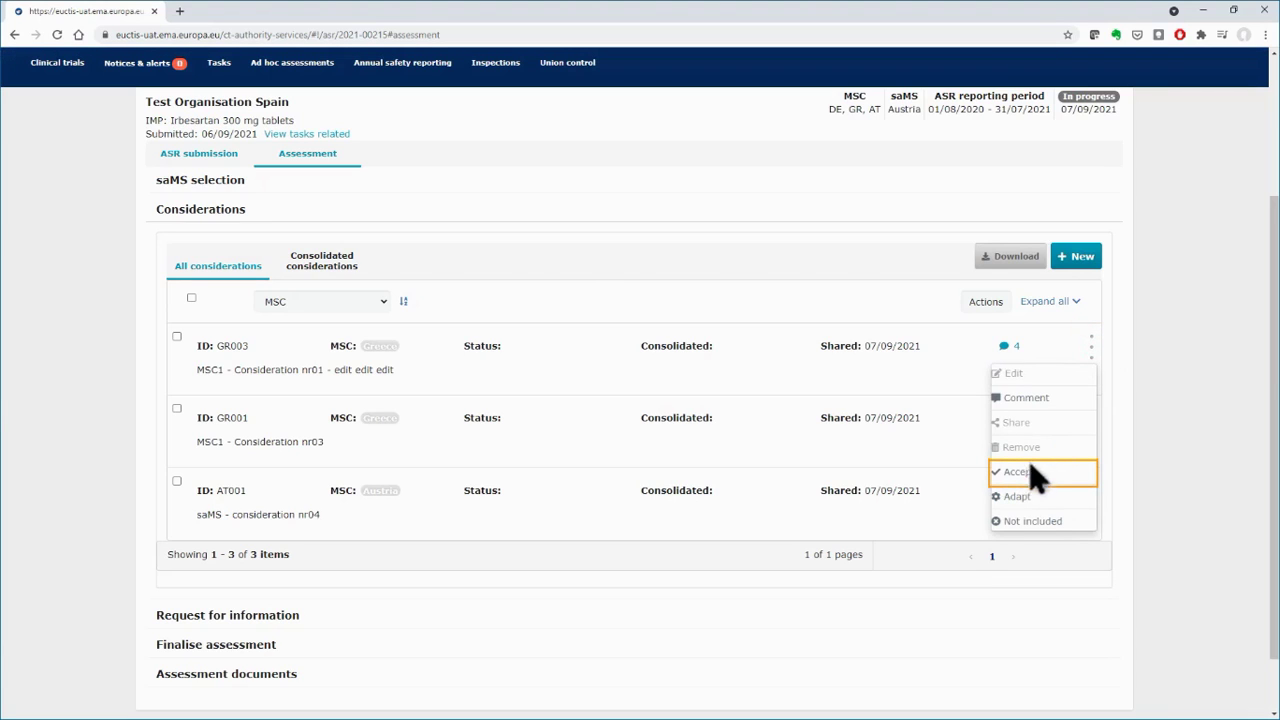
{"action": "left_click", "coordinate": [1030, 470]}
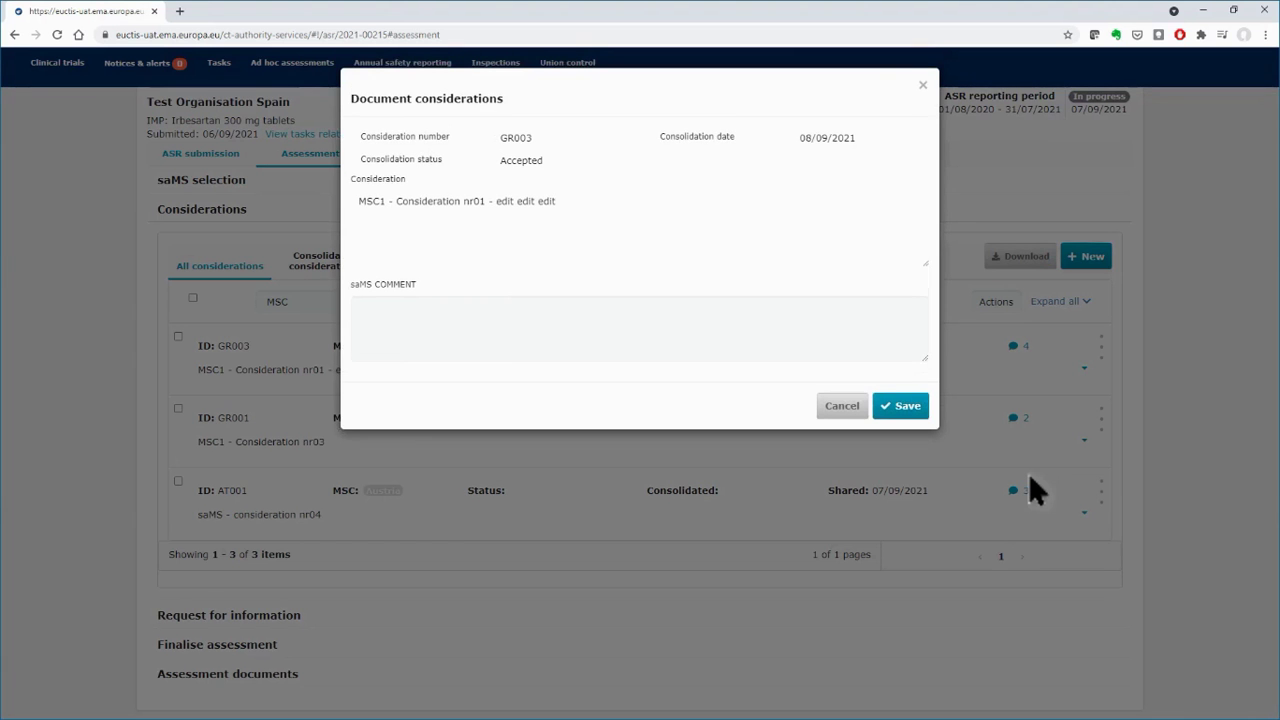
{"action": "left_click", "coordinate": [667, 347]}
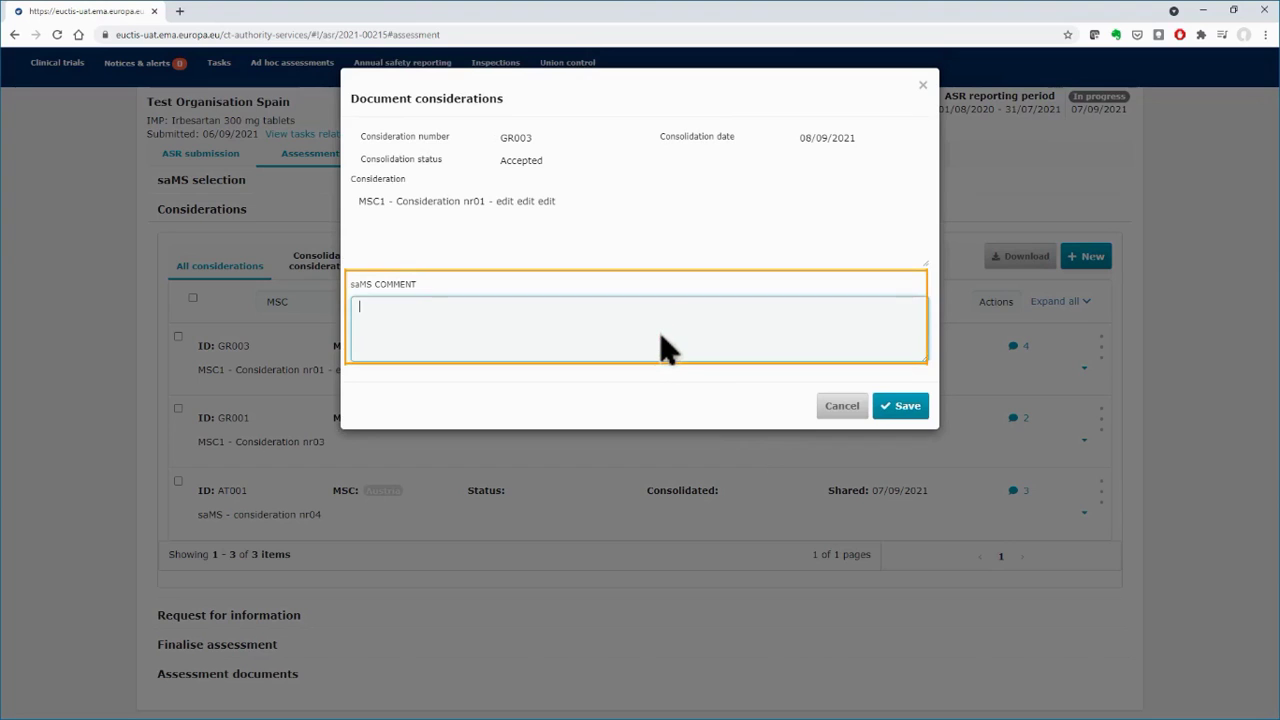
{"action": "type", "text": "Accepted"}
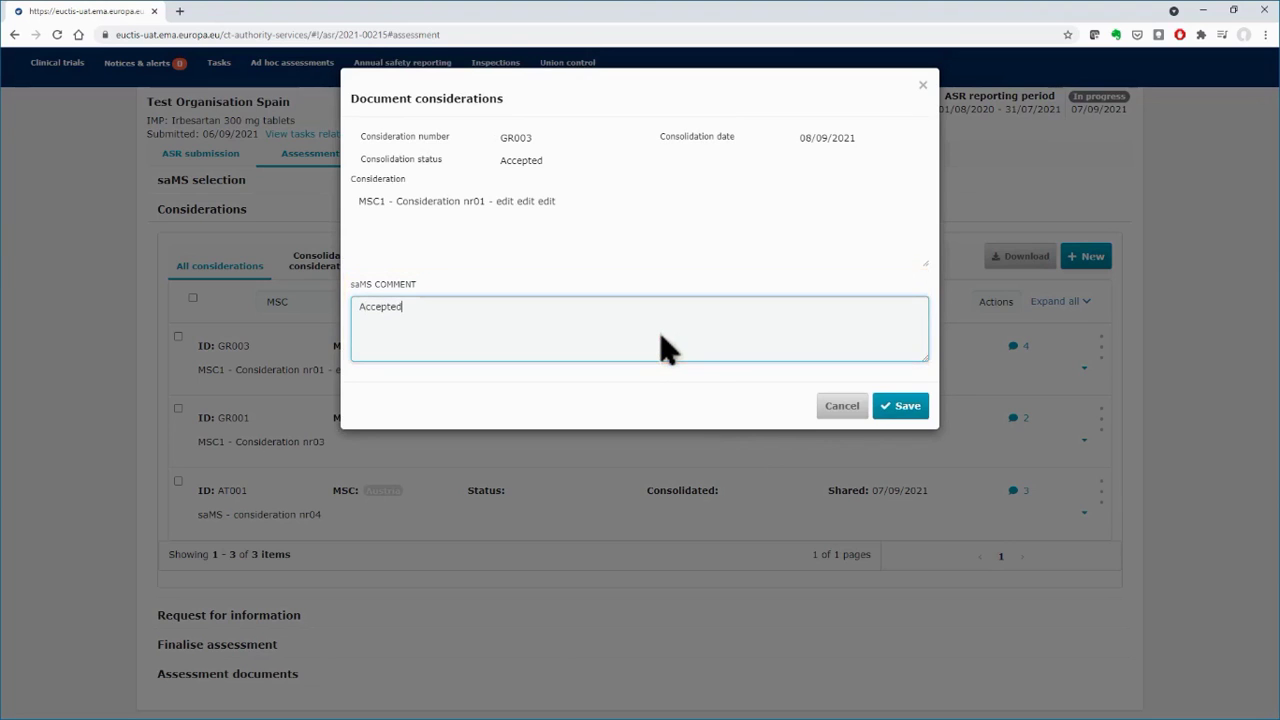
{"action": "left_click", "coordinate": [901, 406]}
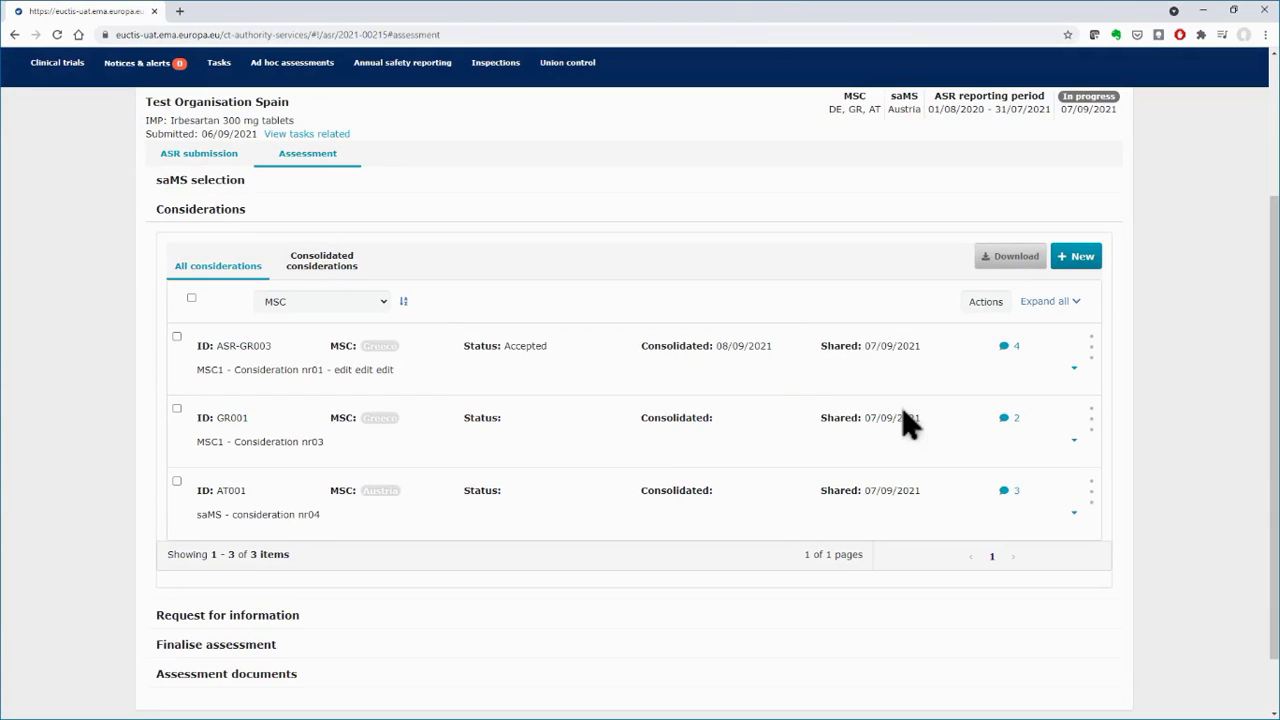
Step: Adapt consideration GR001 by adding the line "Second line text - Adapted!" and the saMS comment "Adapted text", and save it
{"action": "left_click", "coordinate": [1097, 423]}
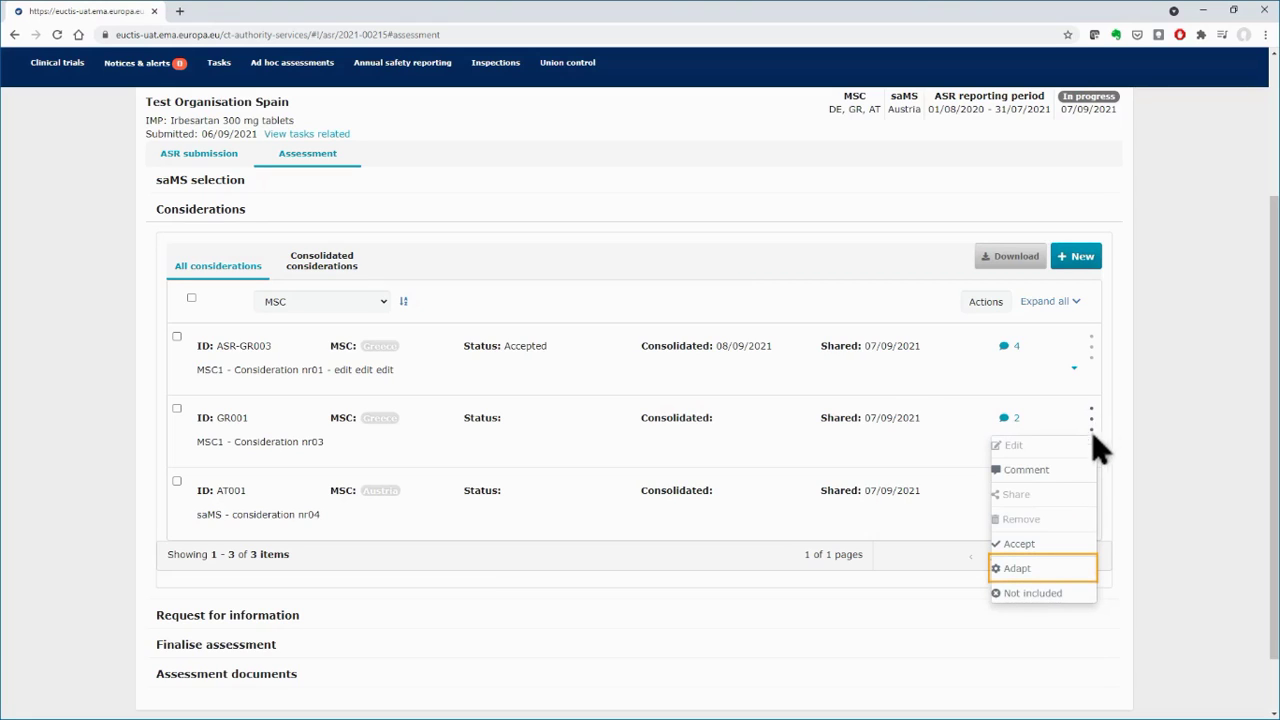
{"action": "left_click", "coordinate": [1024, 574]}
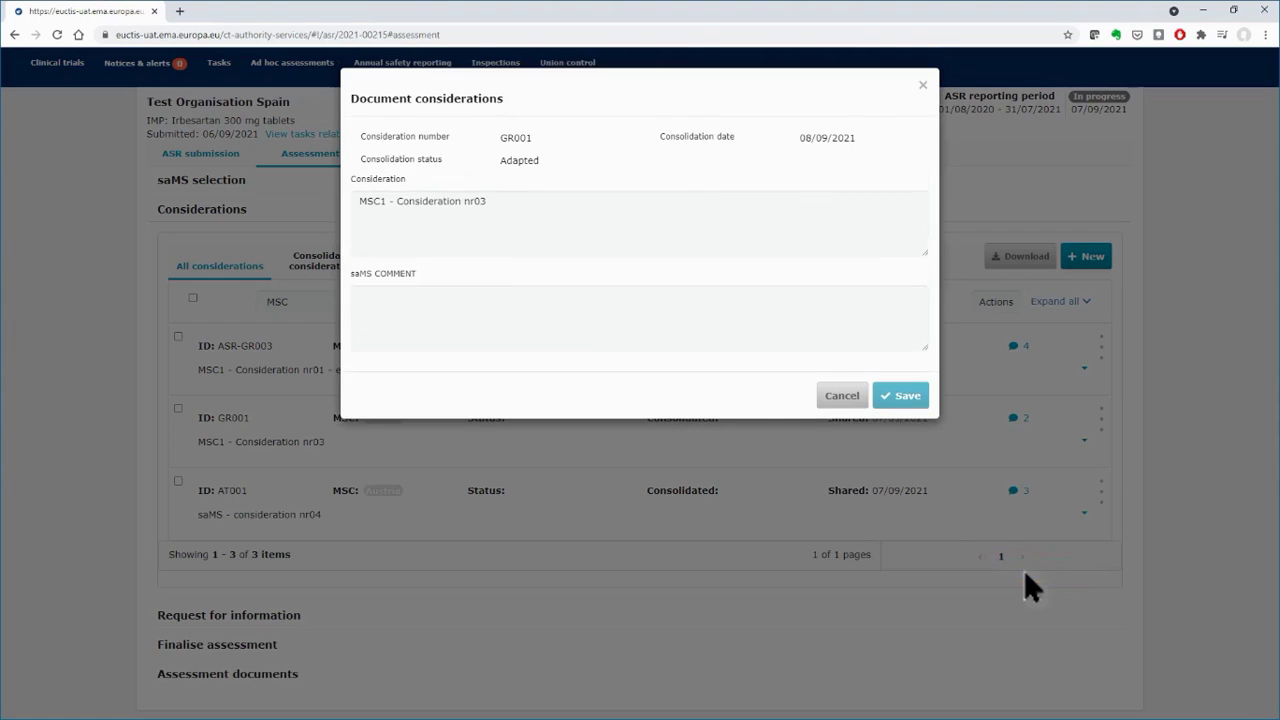
{"action": "left_click", "coordinate": [767, 228]}
{"action": "key", "text": "Return"}
{"action": "type", "text": "Second line text - Adapted"}
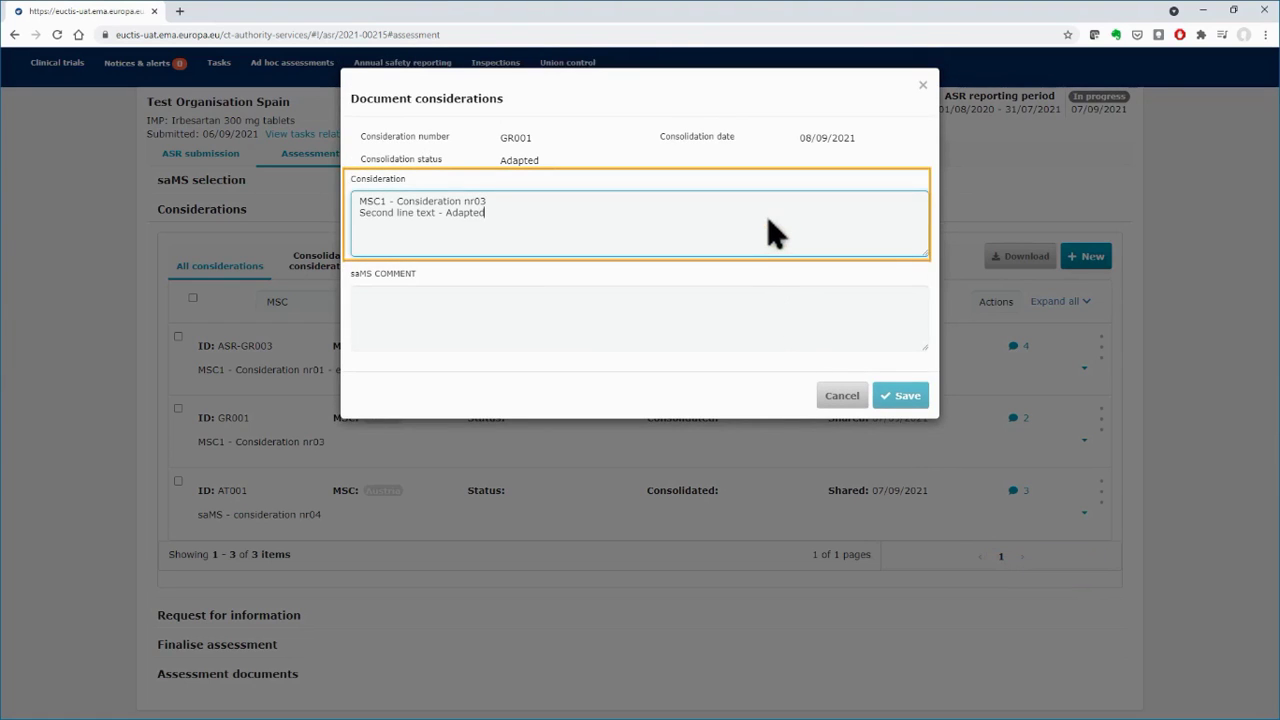
{"action": "type", "text": "!"}
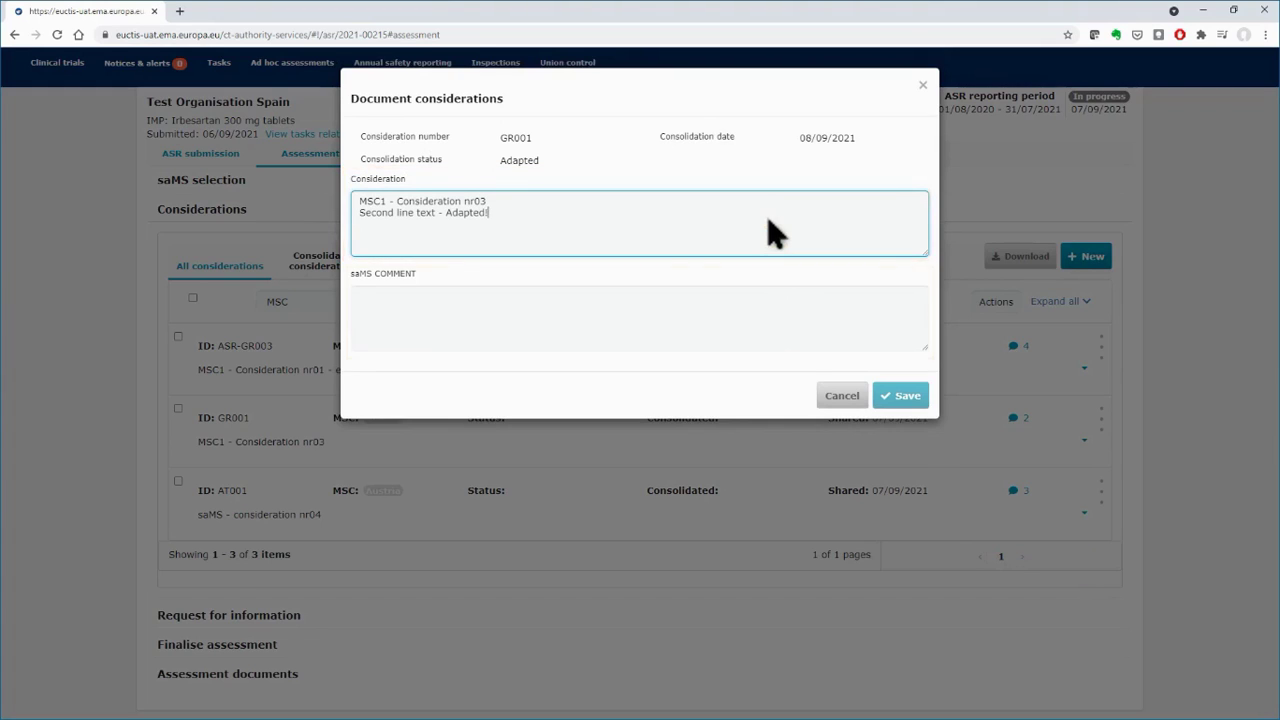
{"action": "left_click", "coordinate": [744, 310]}
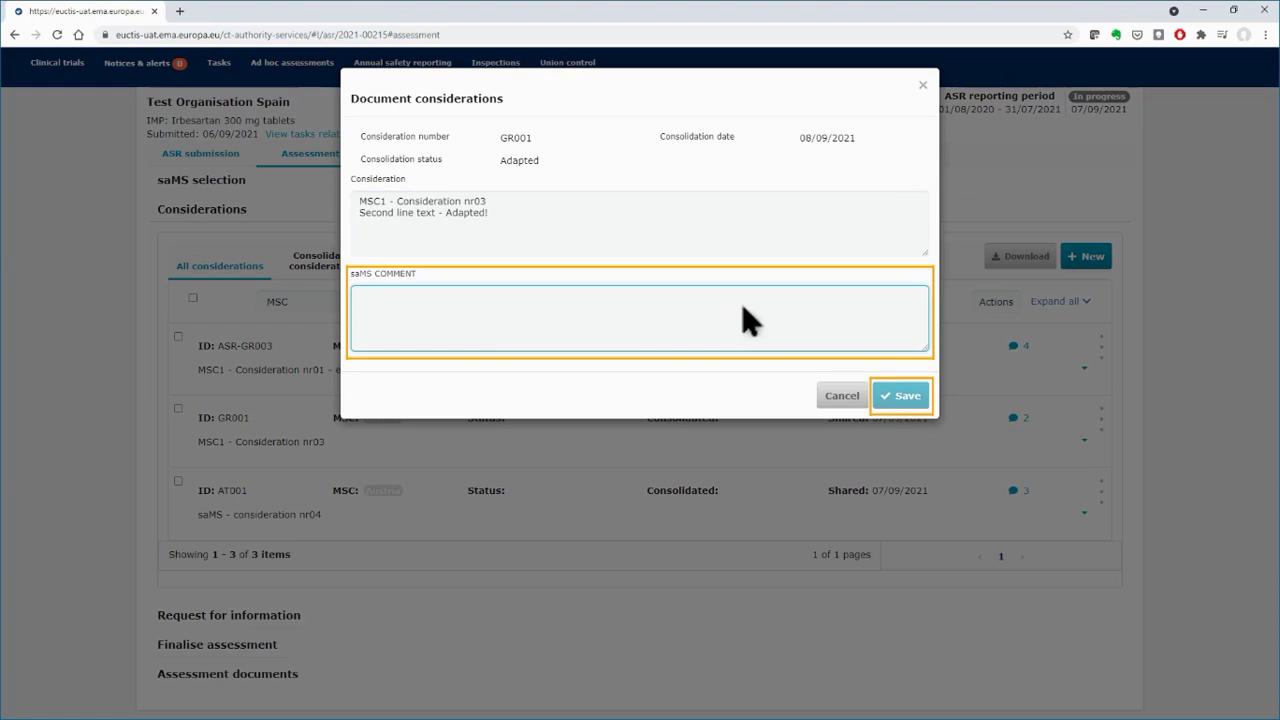
{"action": "type", "text": "Adapted text"}
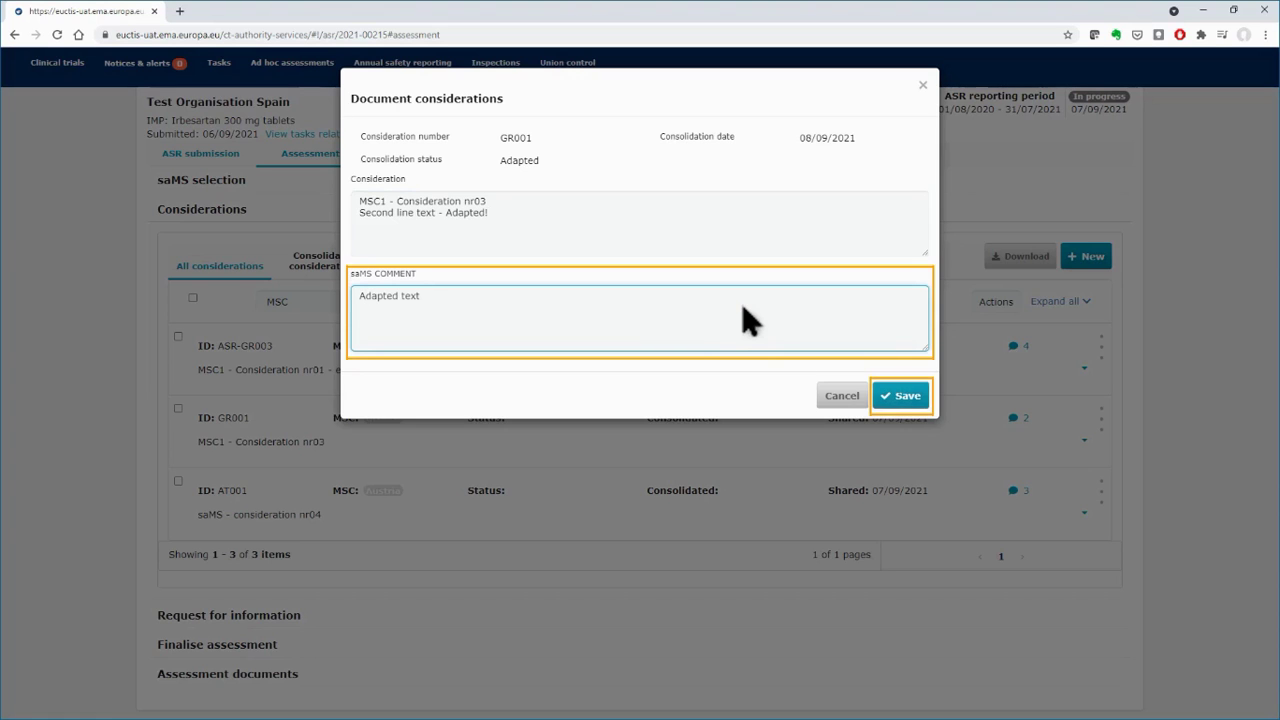
{"action": "left_click", "coordinate": [913, 400]}
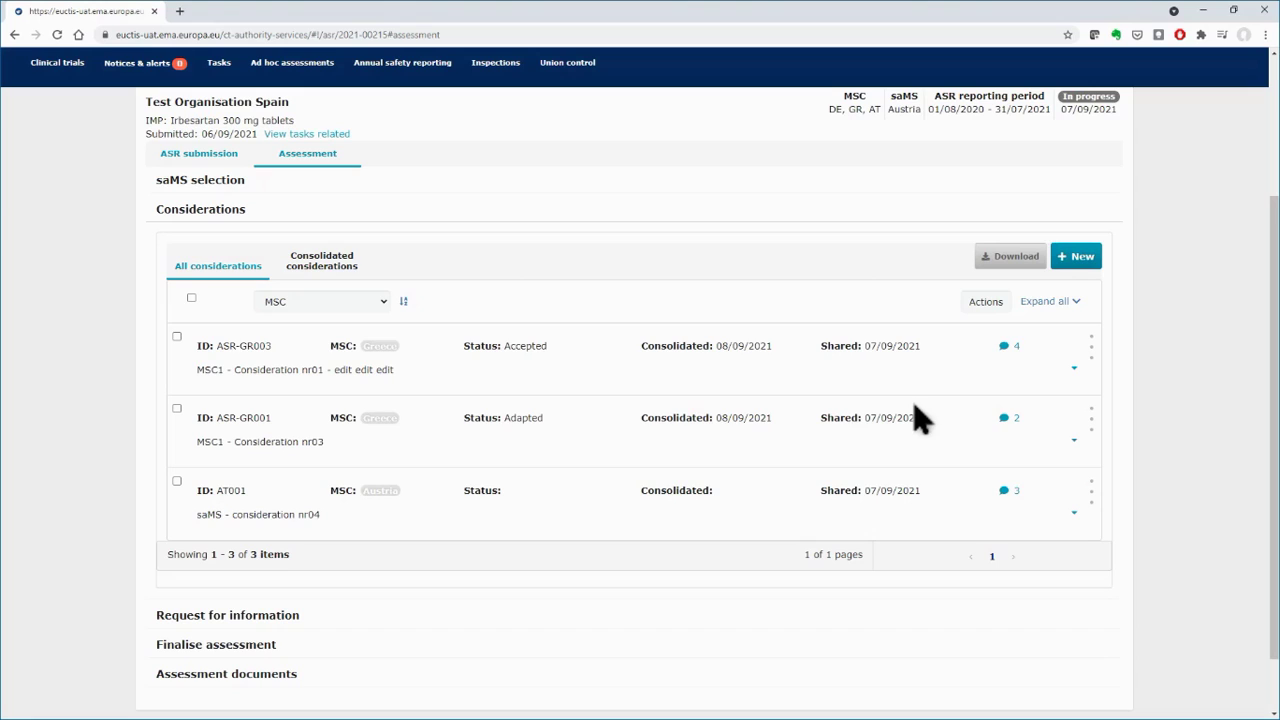
Step: Mark consideration AT001 as not included with the saMS comment "Not included in the consolidated considerations" and save it
{"action": "left_click", "coordinate": [1092, 502]}
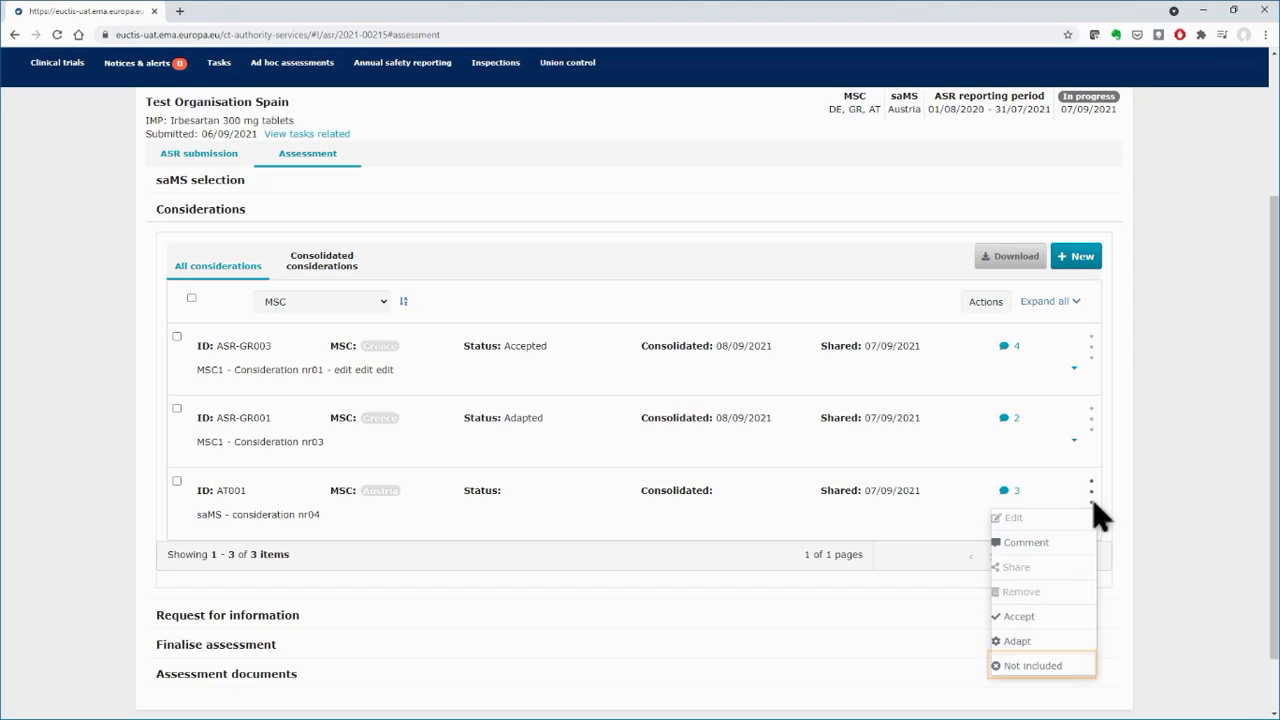
{"action": "left_click", "coordinate": [1053, 671]}
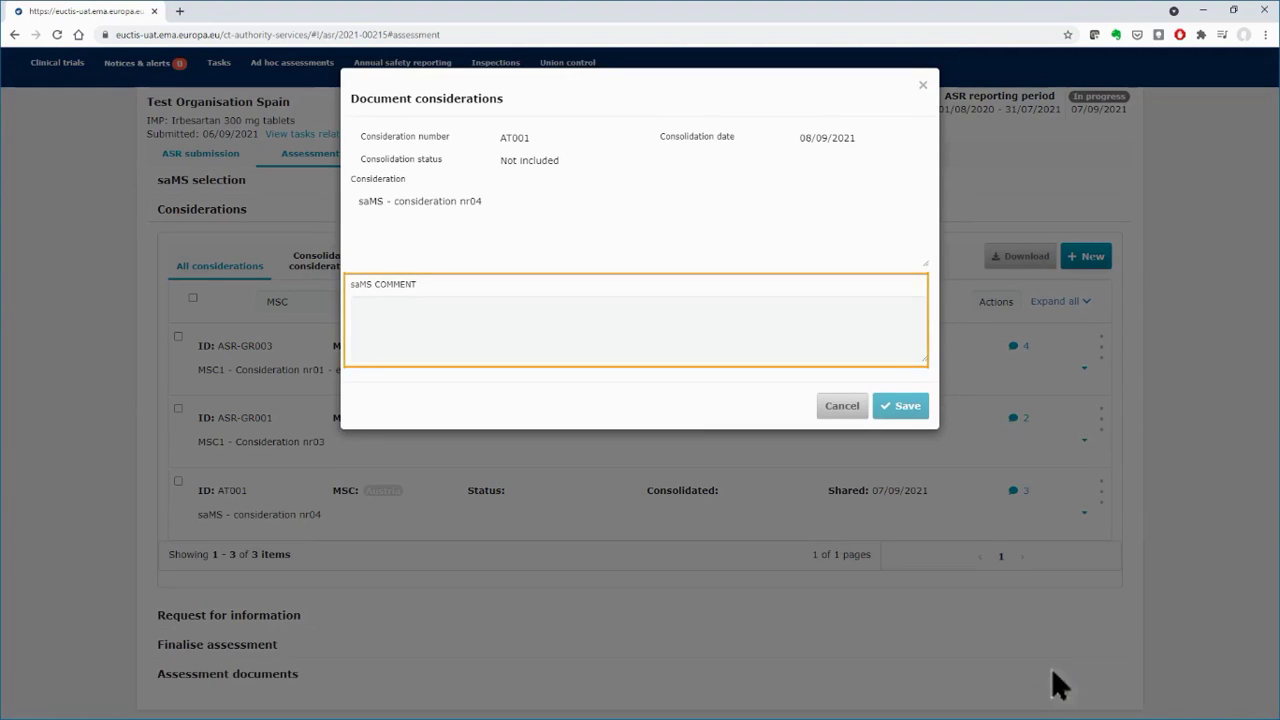
{"action": "left_click", "coordinate": [700, 352]}
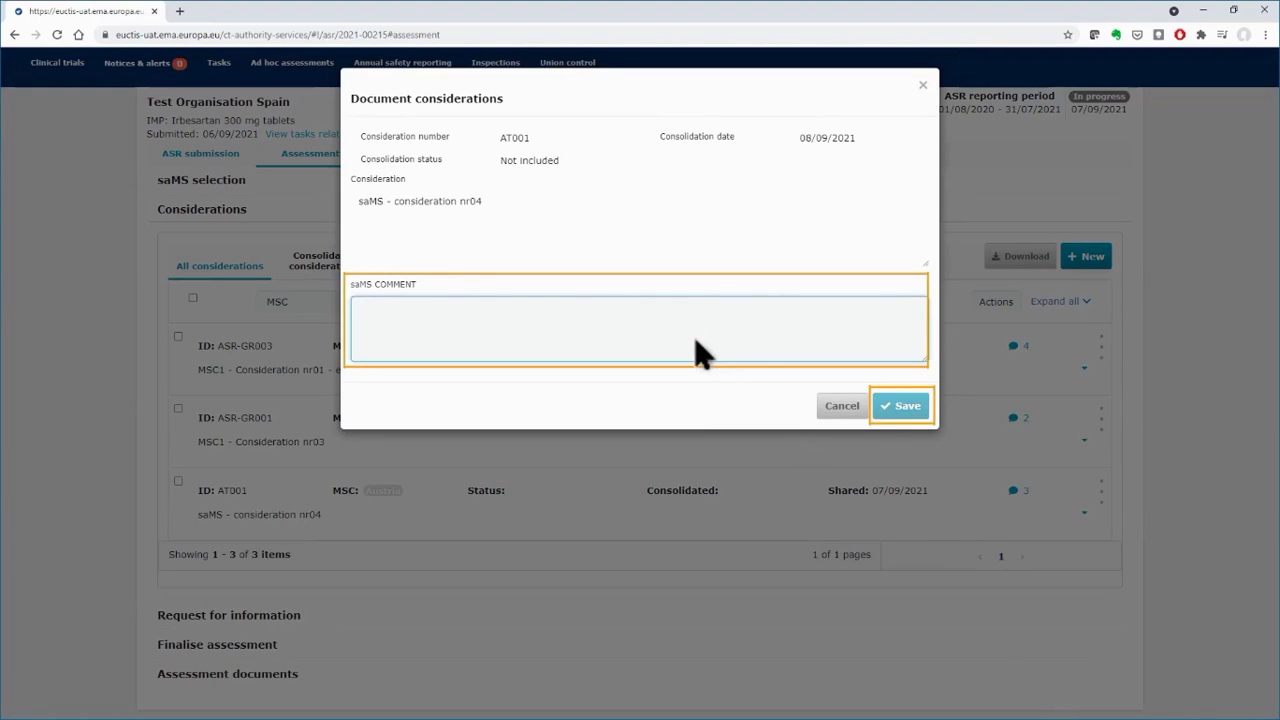
{"action": "type", "text": "Not included in the consolidated considerations"}
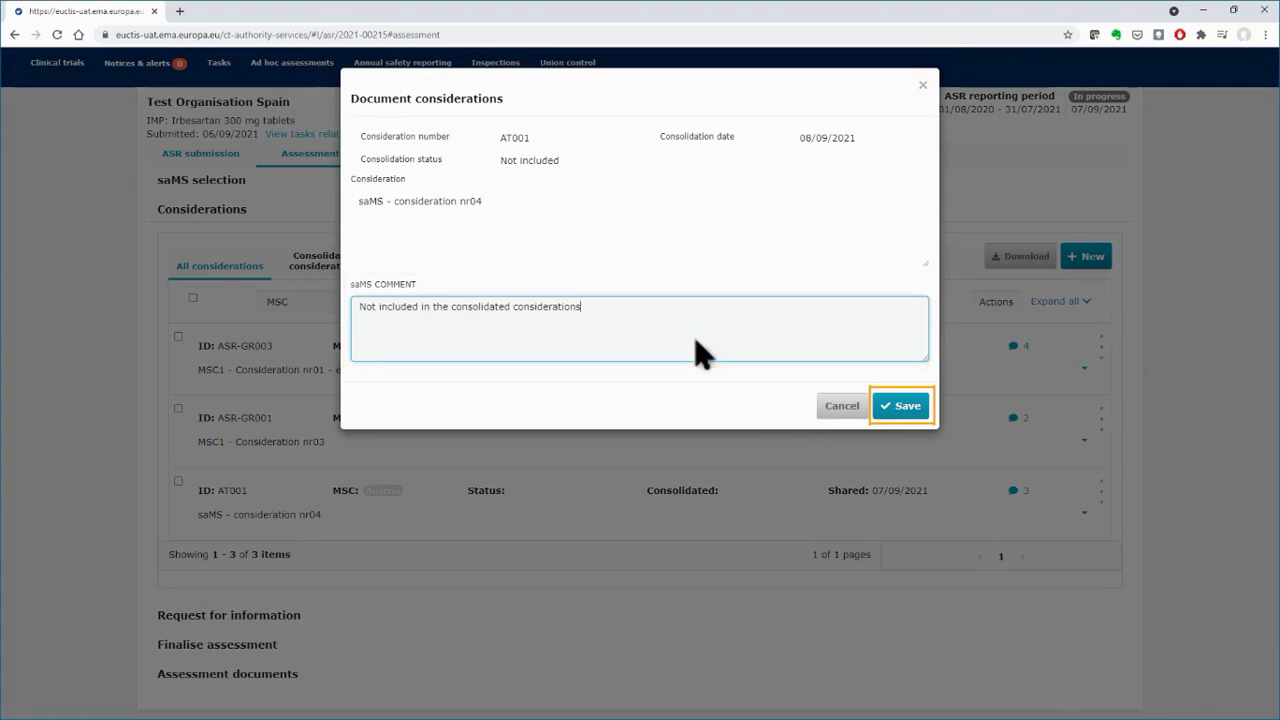
{"action": "left_click", "coordinate": [902, 406]}
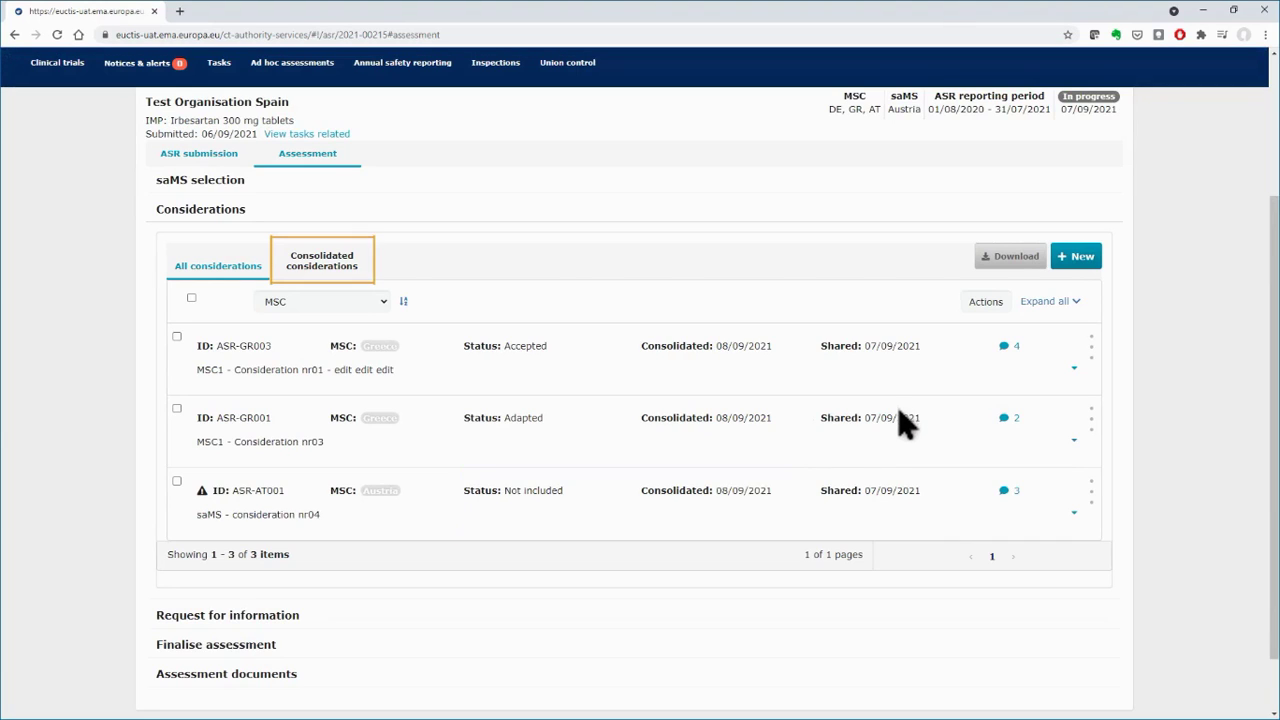
Step: Share all three consolidated considerations together and confirm sharing
{"action": "left_click", "coordinate": [349, 268]}
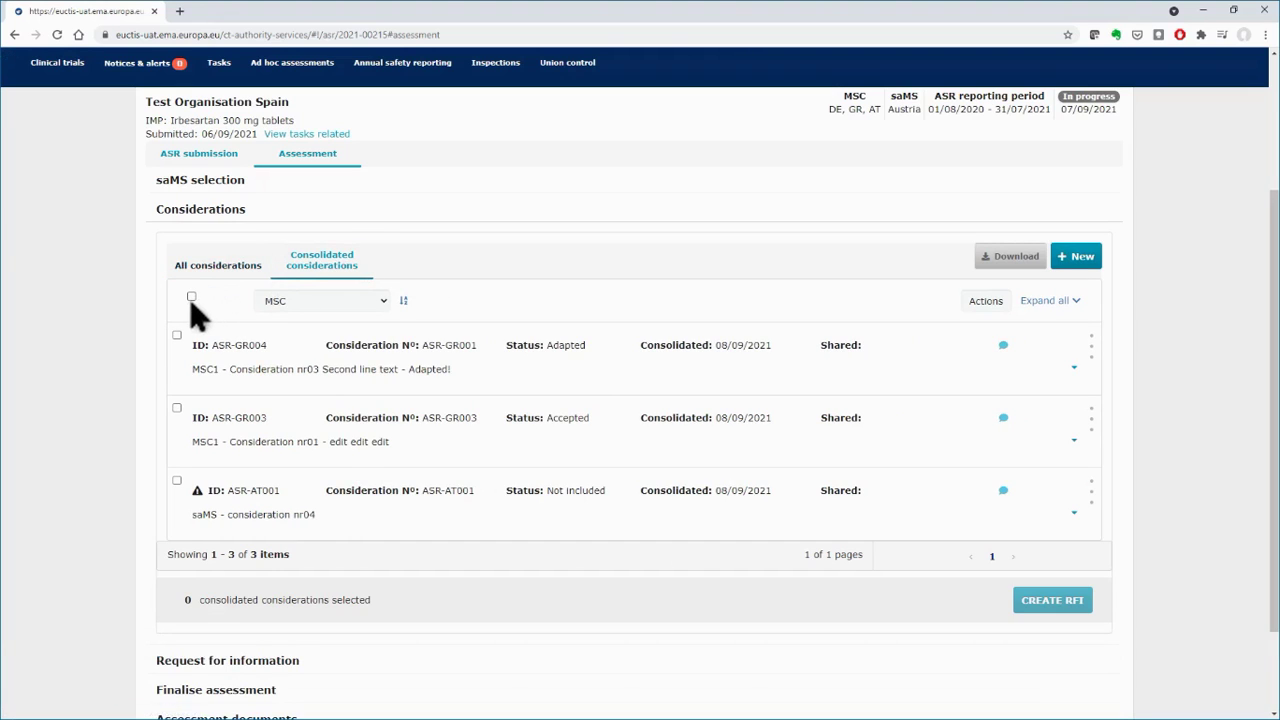
{"action": "left_click", "coordinate": [191, 297]}
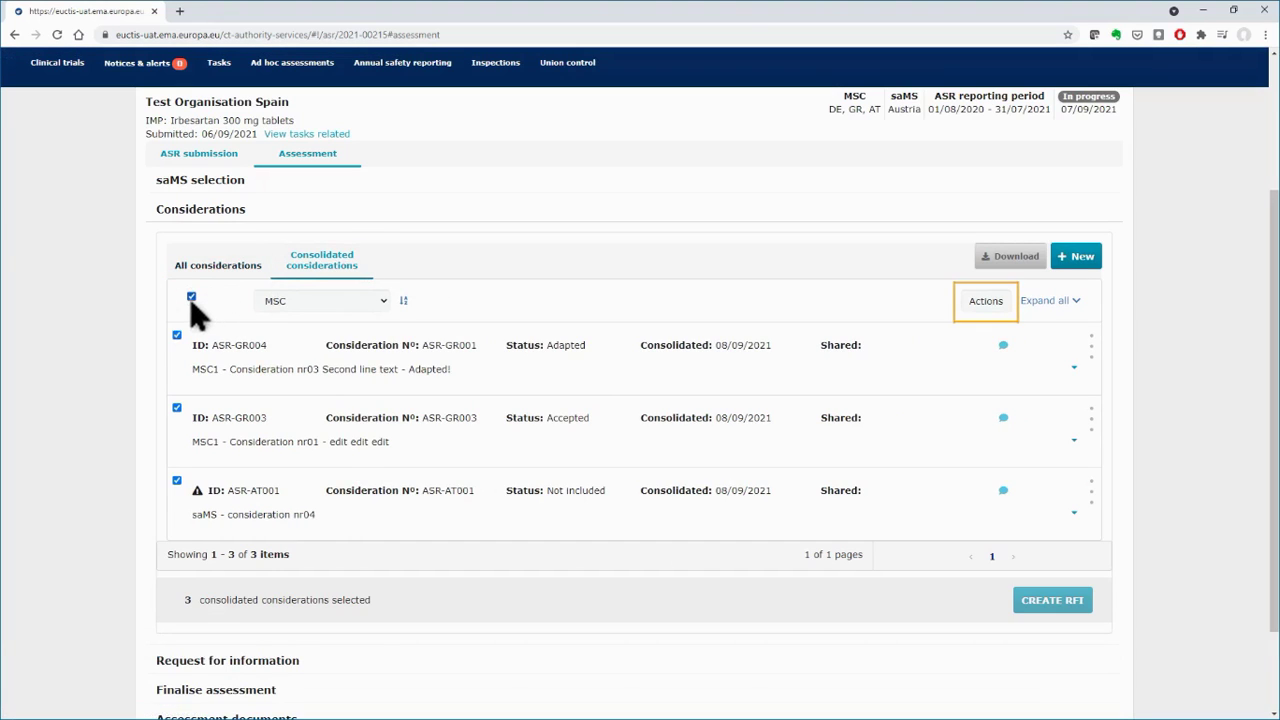
{"action": "left_click", "coordinate": [986, 304]}
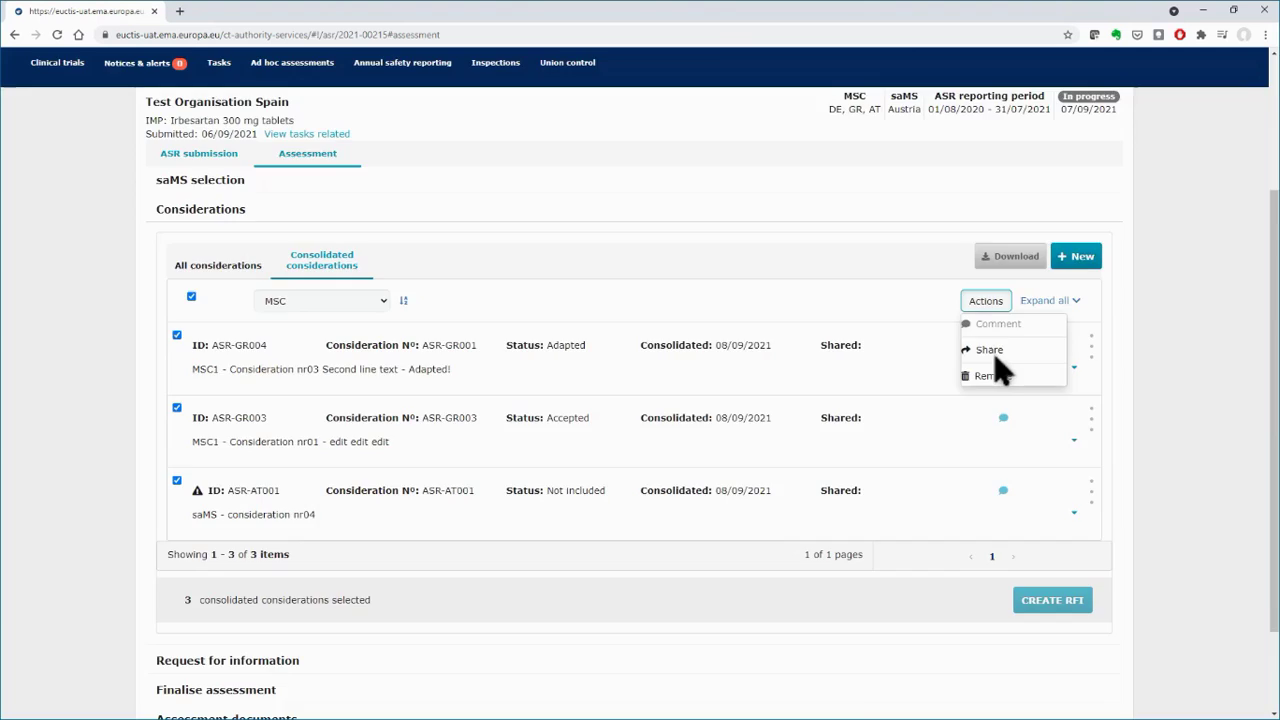
{"action": "left_click", "coordinate": [993, 352]}
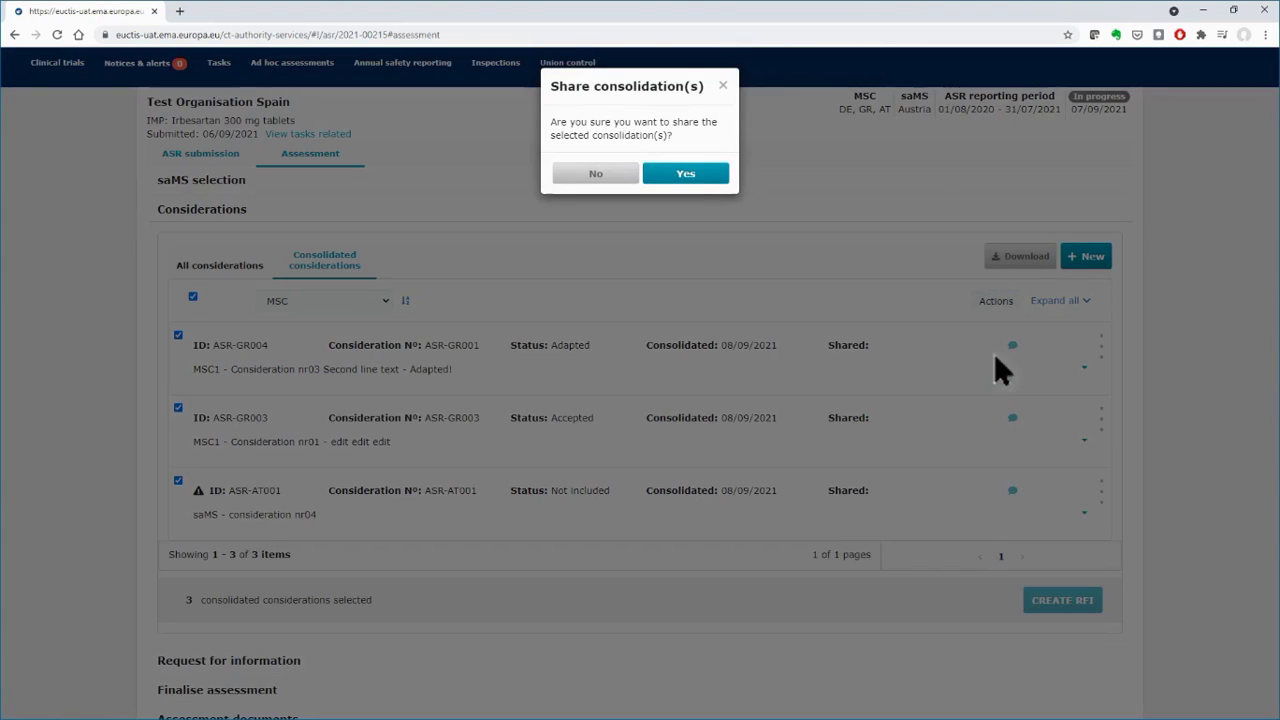
{"action": "left_click", "coordinate": [688, 176]}
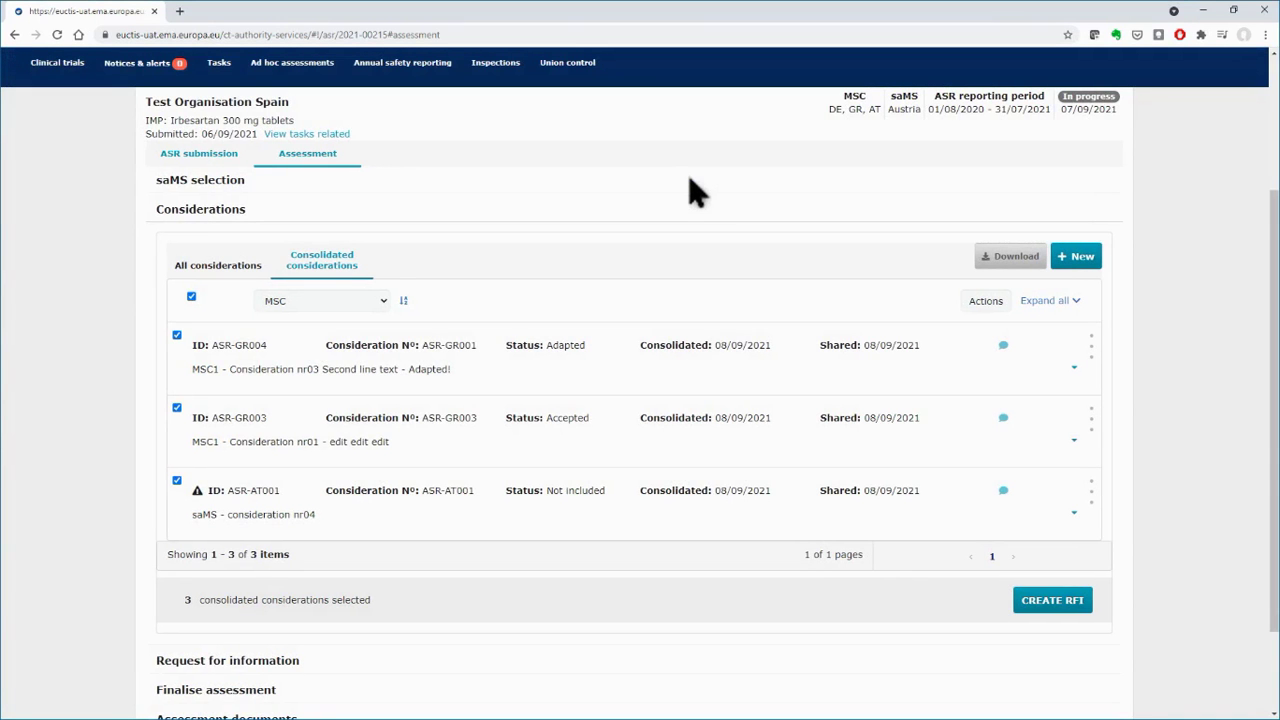